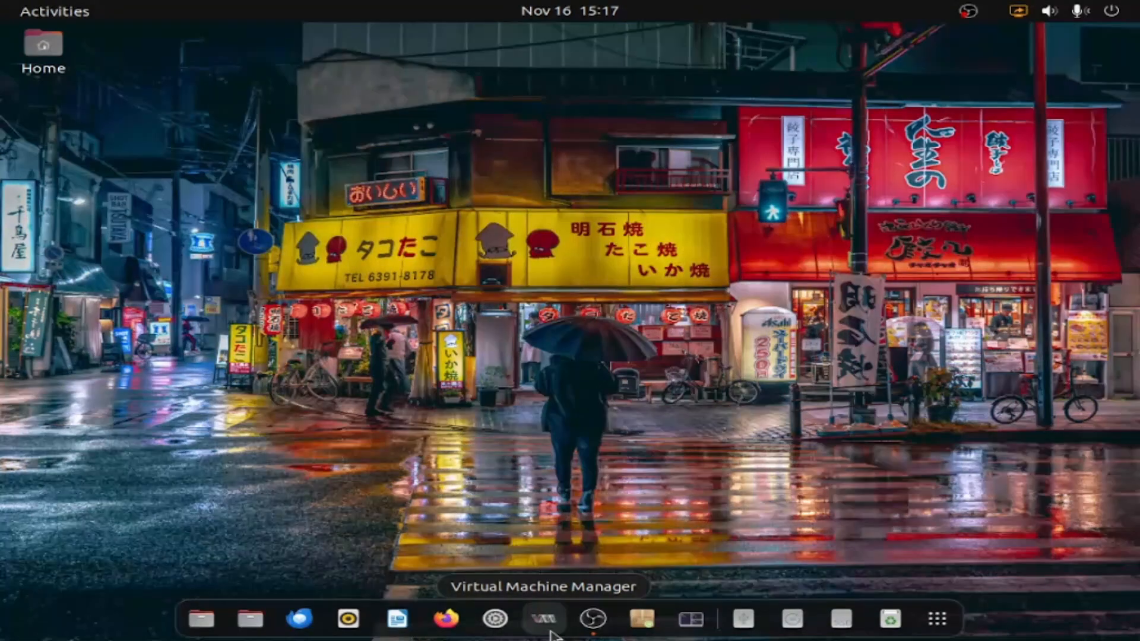
Start a new virtual machine in Virtual Machine Manager from local install media, using Win11_22H2_EnglishInternational_x64v2.iso in the home folder
left_click(554, 634)
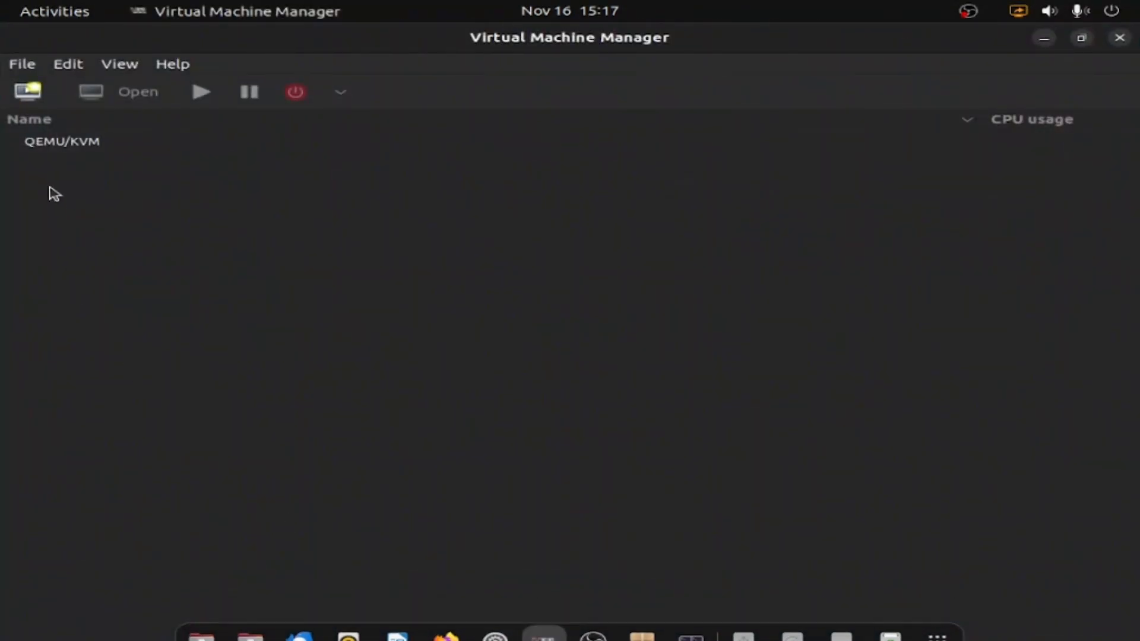
left_click(28, 92)
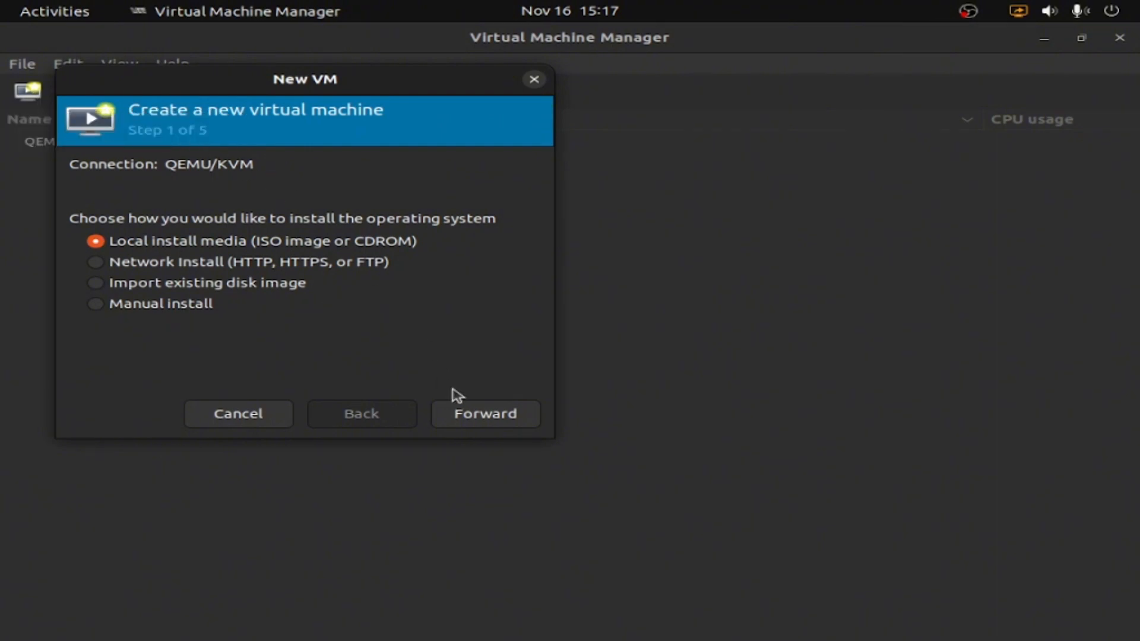
left_click(491, 415)
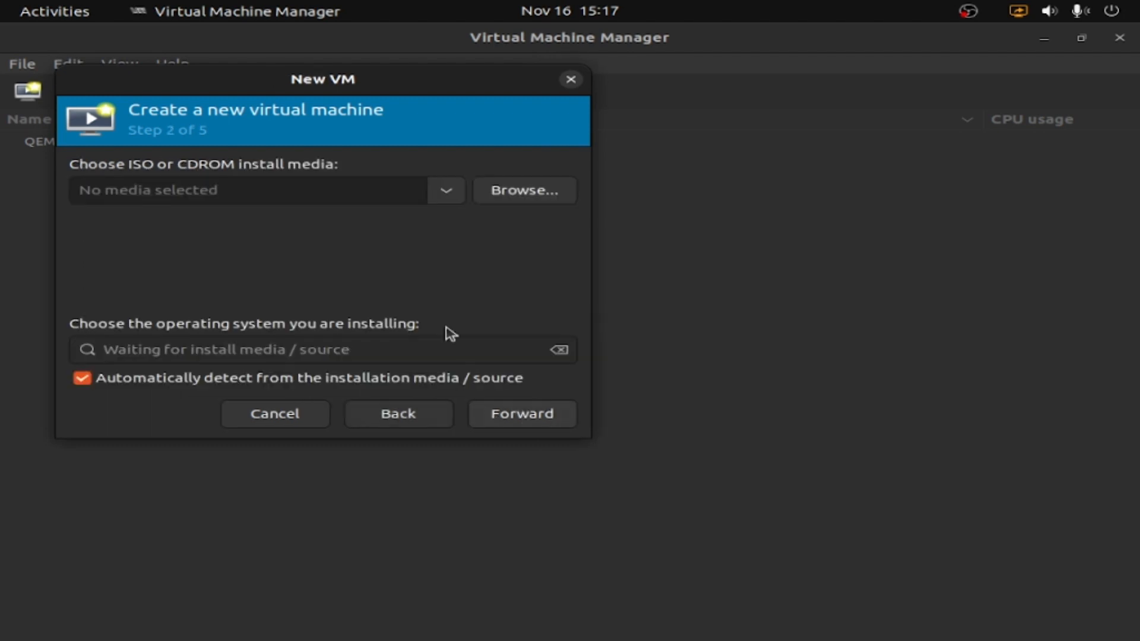
left_click(529, 195)
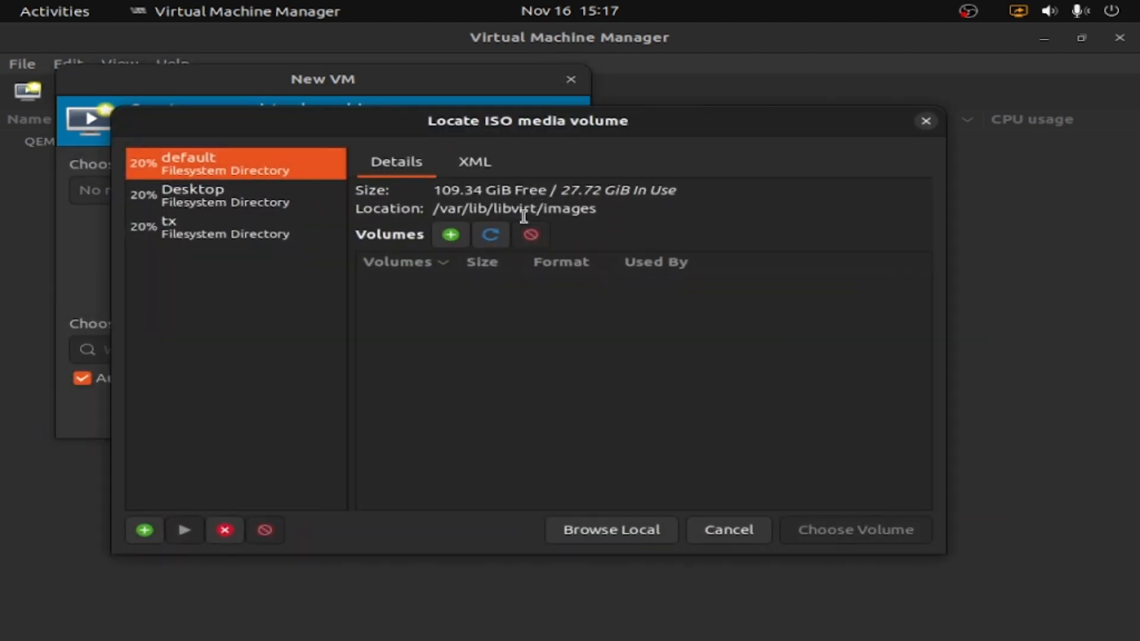
left_click(604, 536)
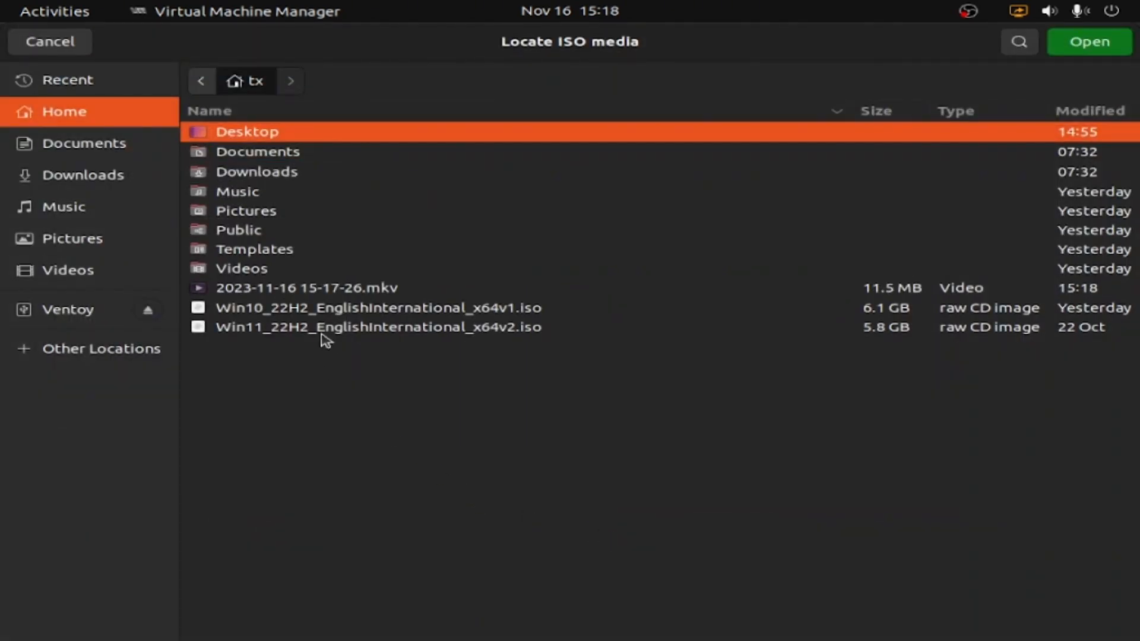
left_click(321, 332)
left_click(1098, 43)
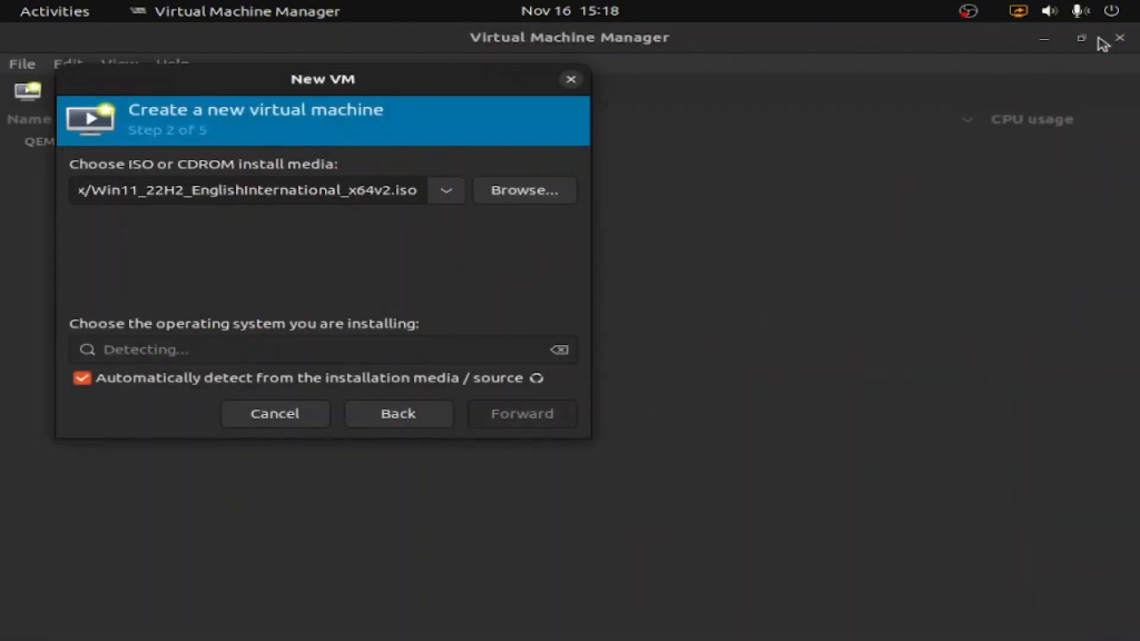
Turn off automatic operating system detection, choose Microsoft Windows 10 as the operating system, and continue to the memory and CPU settings
left_click(116, 382)
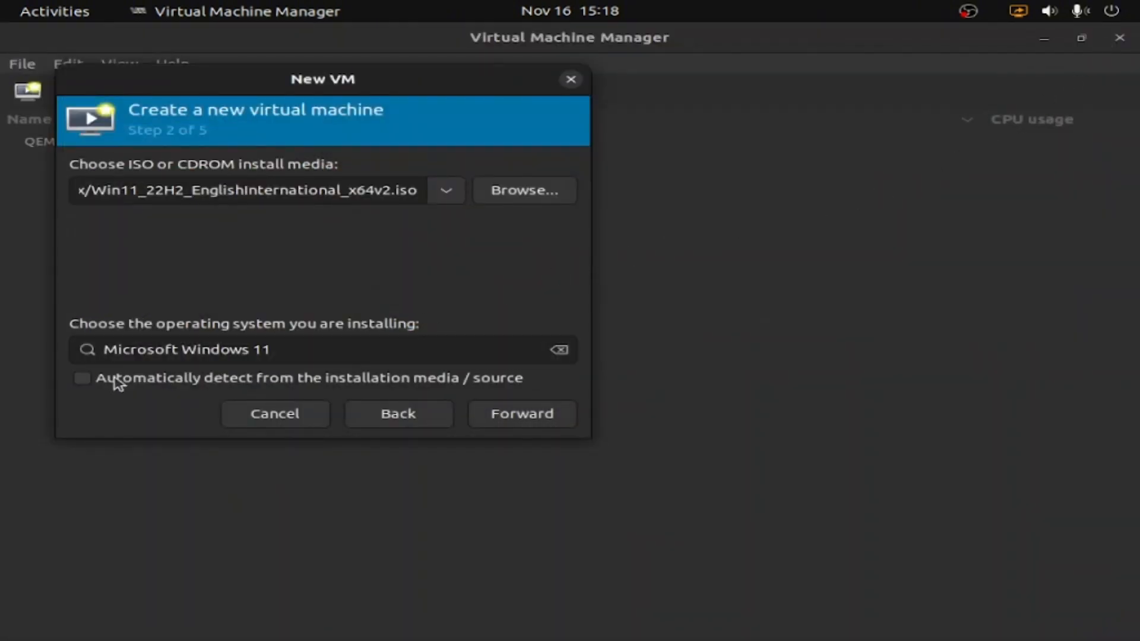
left_click(350, 348)
key("BackSpace")
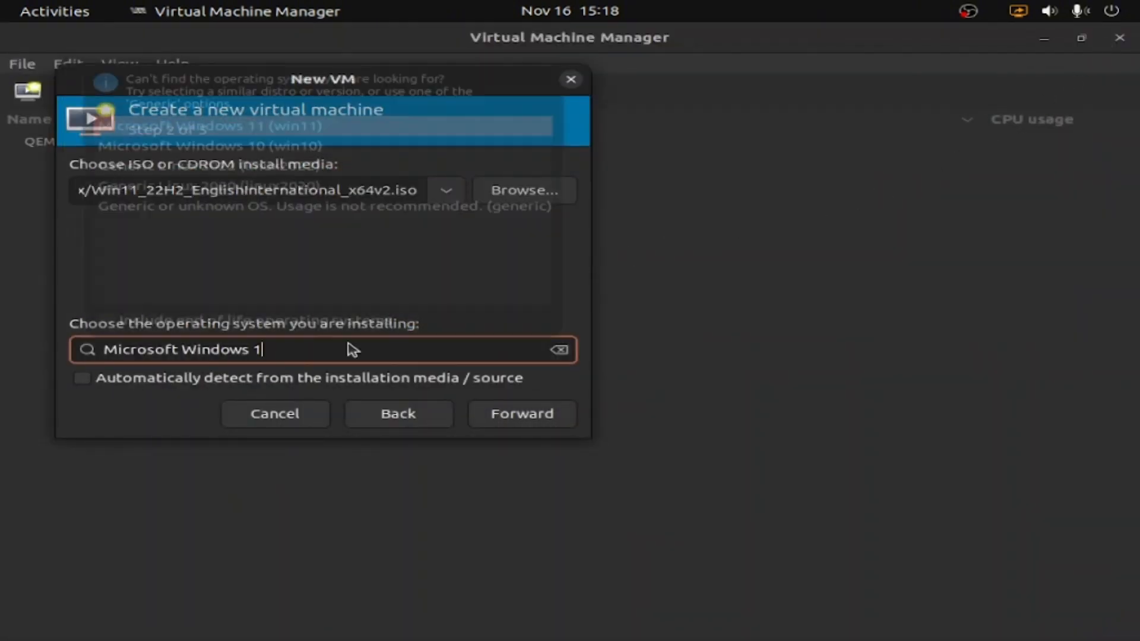
key("BackSpace")
key("BackSpace")
key("BackSpace")
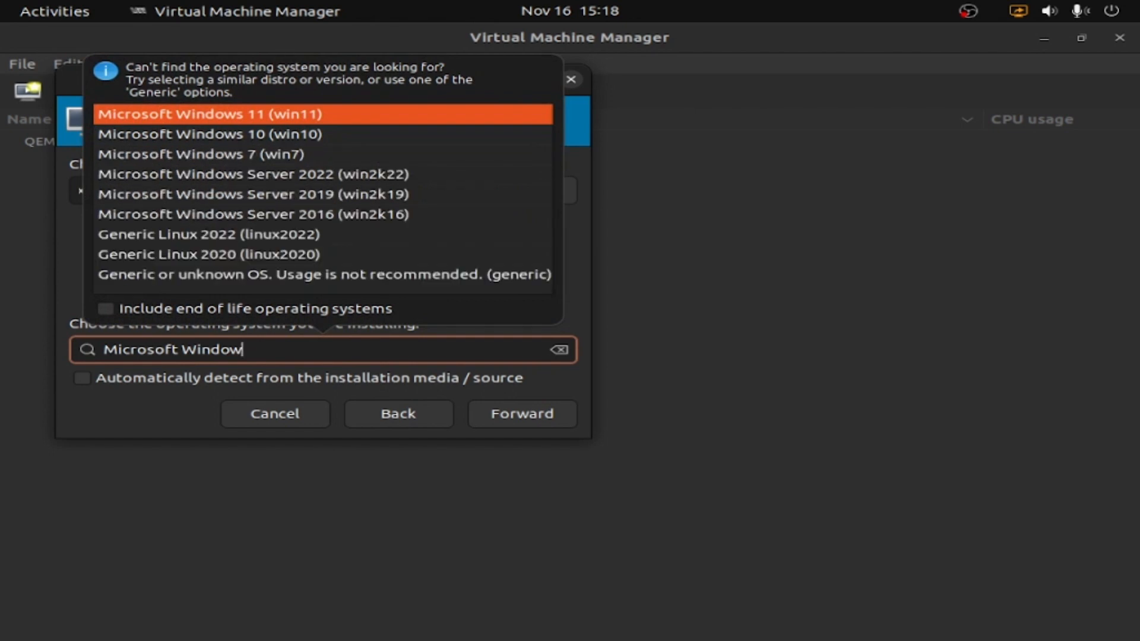
left_click(349, 134)
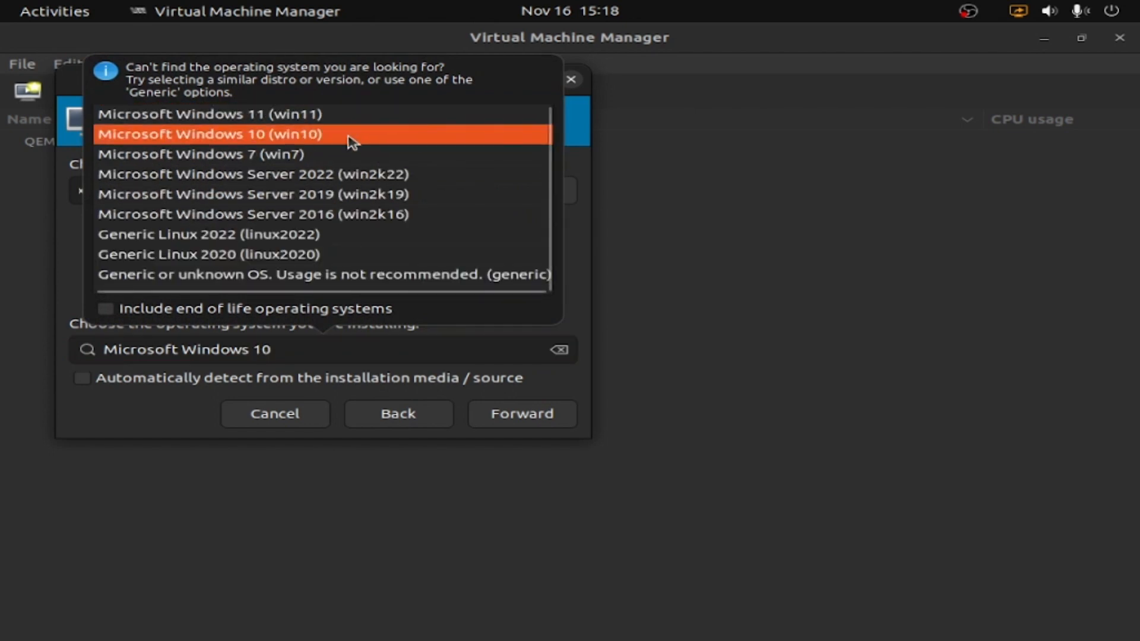
left_click(516, 418)
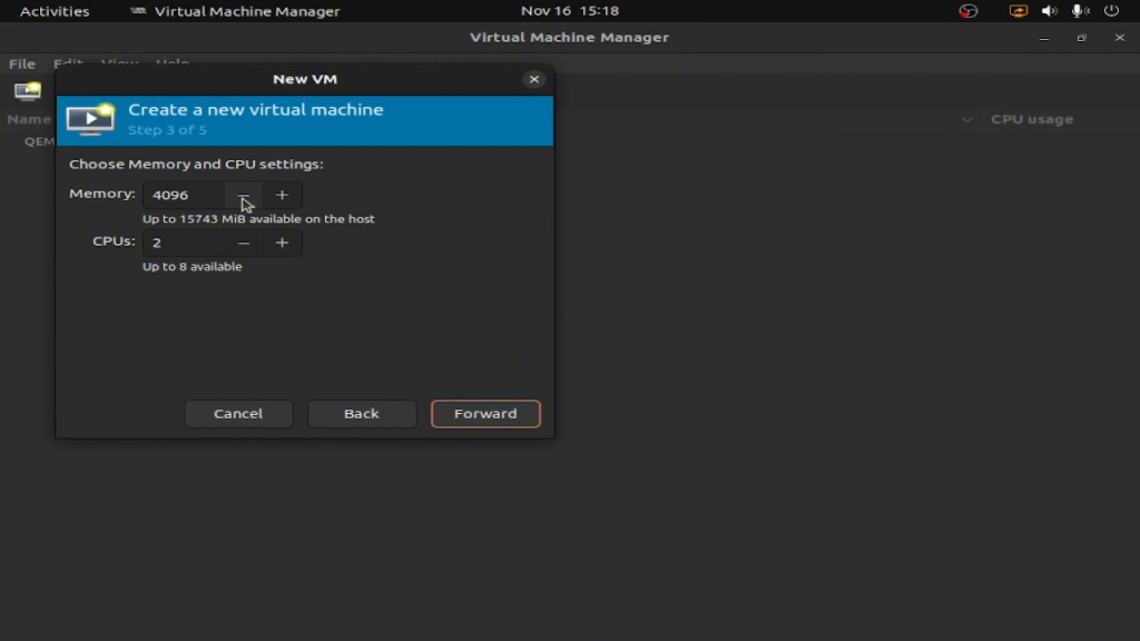
Set the virtual machine's memory to 8096 MiB and its CPUs to 3, and continue to the storage settings
left_click(163, 196)
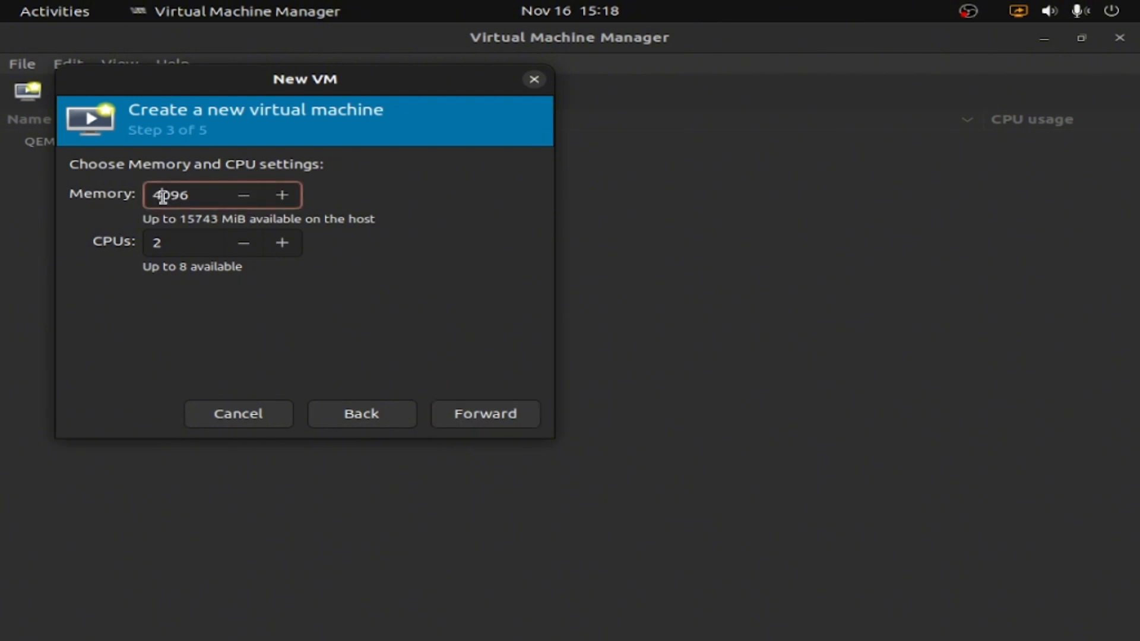
key("BackSpace")
type("8")
left_click(285, 248)
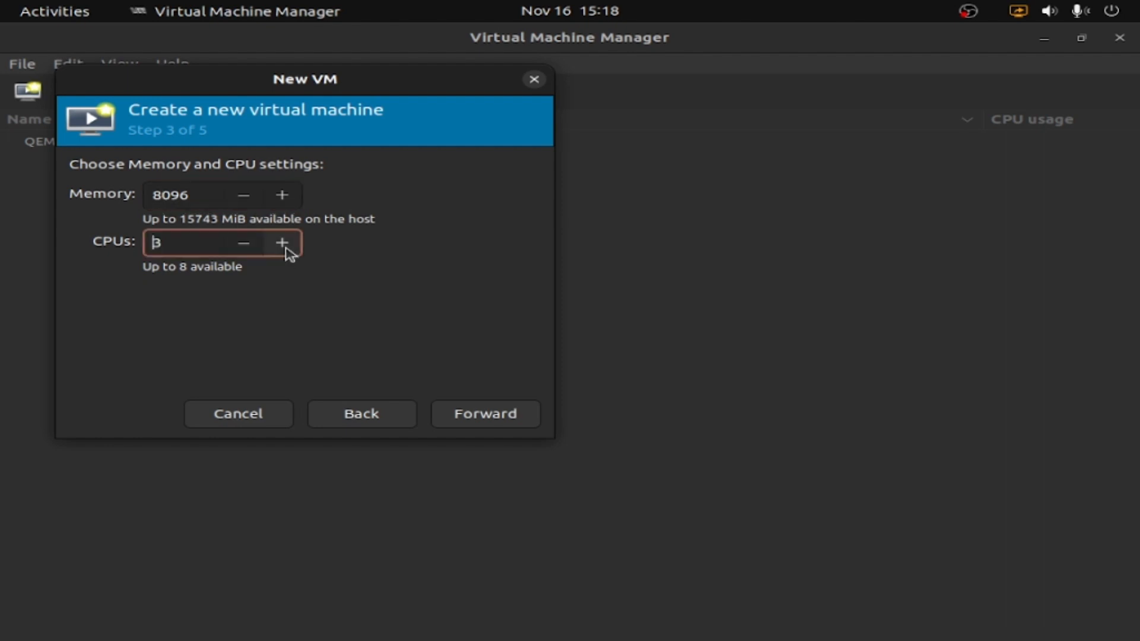
left_click(483, 429)
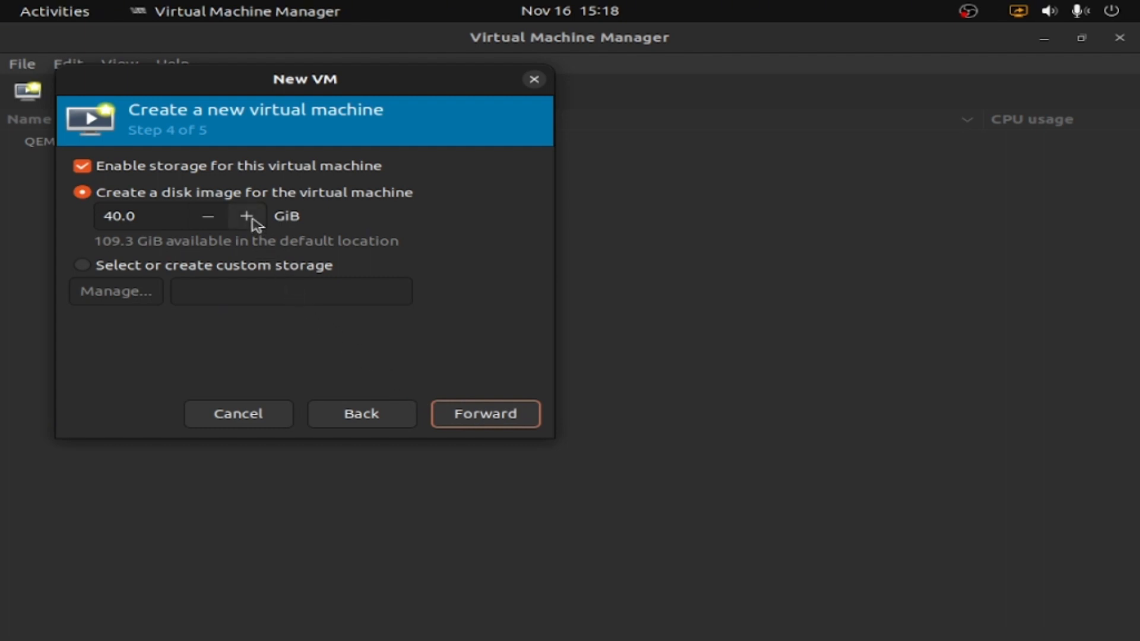
Set the disk image size to 62.5 GiB and finish the wizard with configuration customization before install enabled
left_click_drag(256, 224, 255, 224)
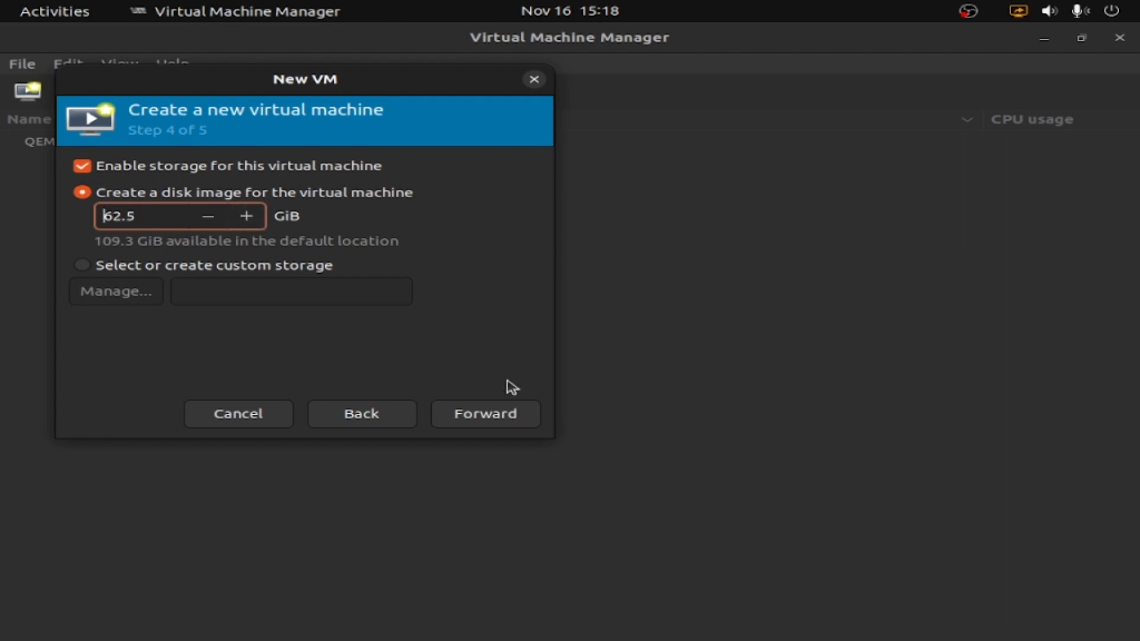
left_click(487, 414)
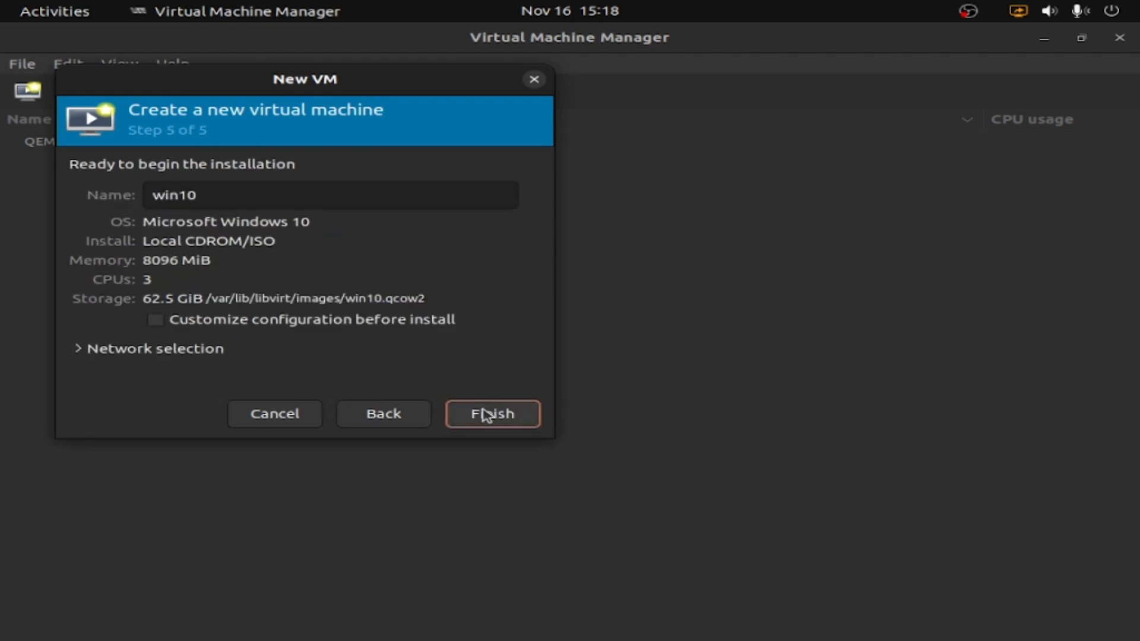
left_click(199, 324)
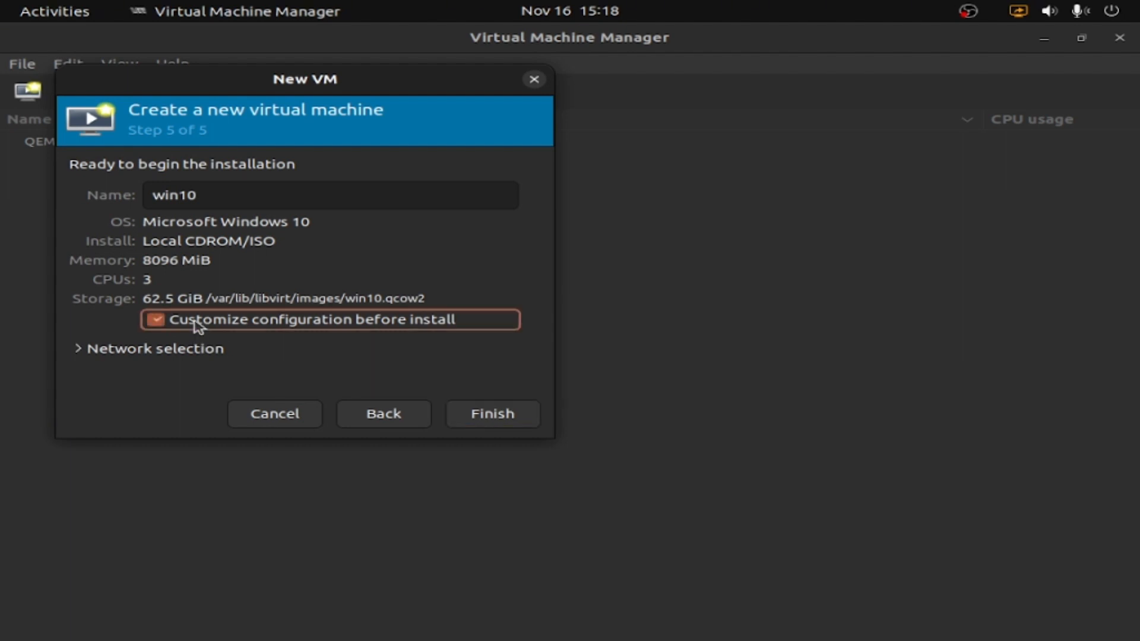
left_click(482, 416)
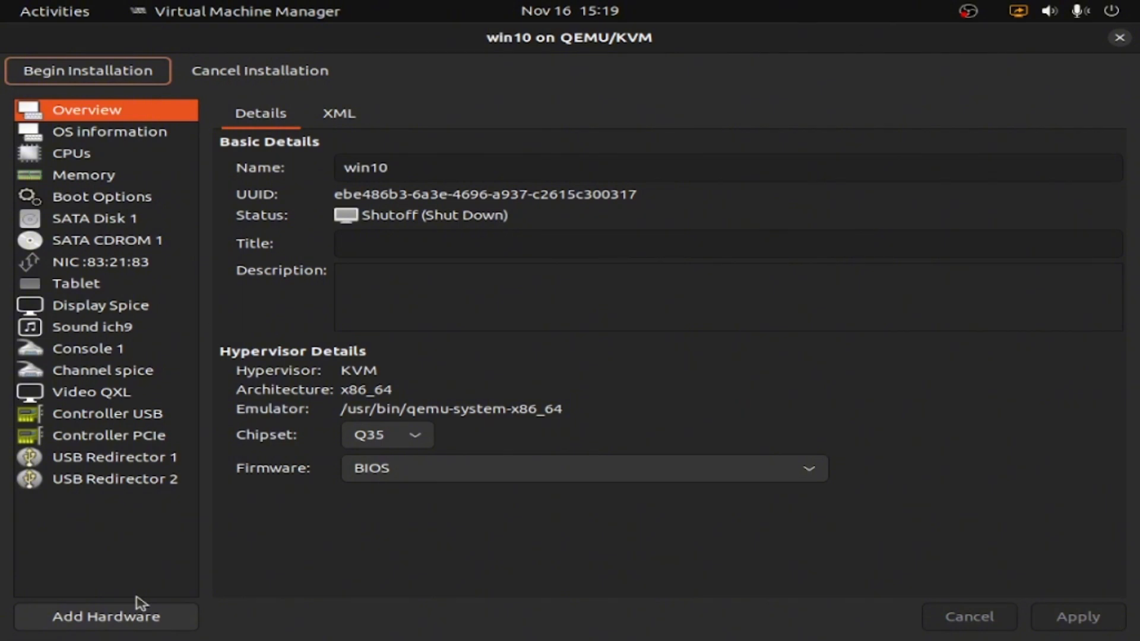
Add a TPM device of type Emulated to the virtual machine's hardware
left_click(127, 621)
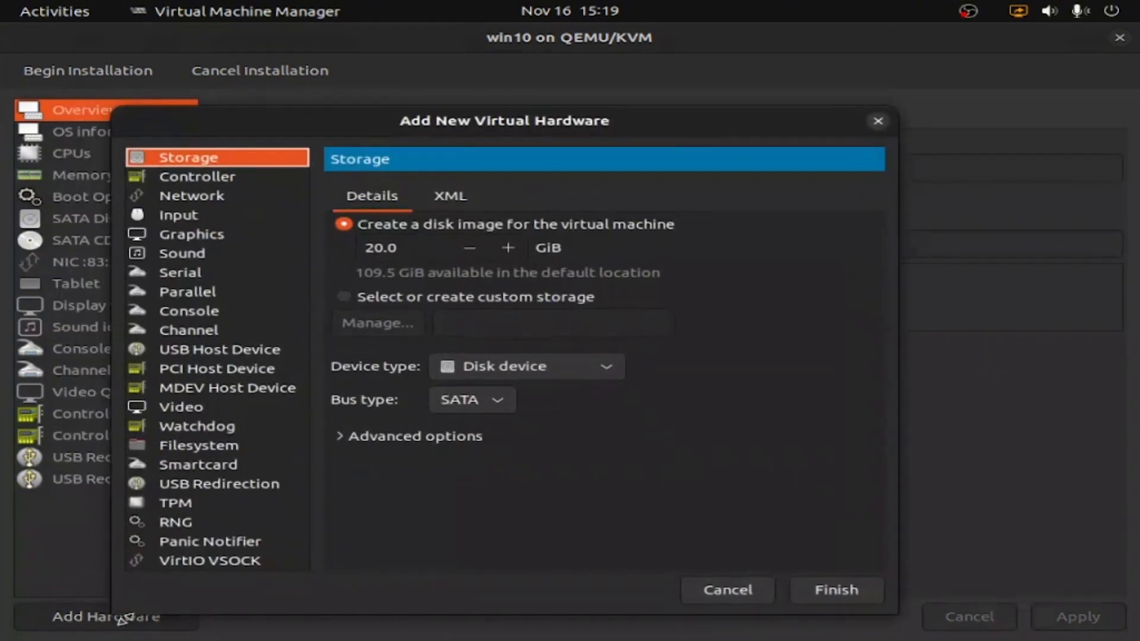
left_click(172, 510)
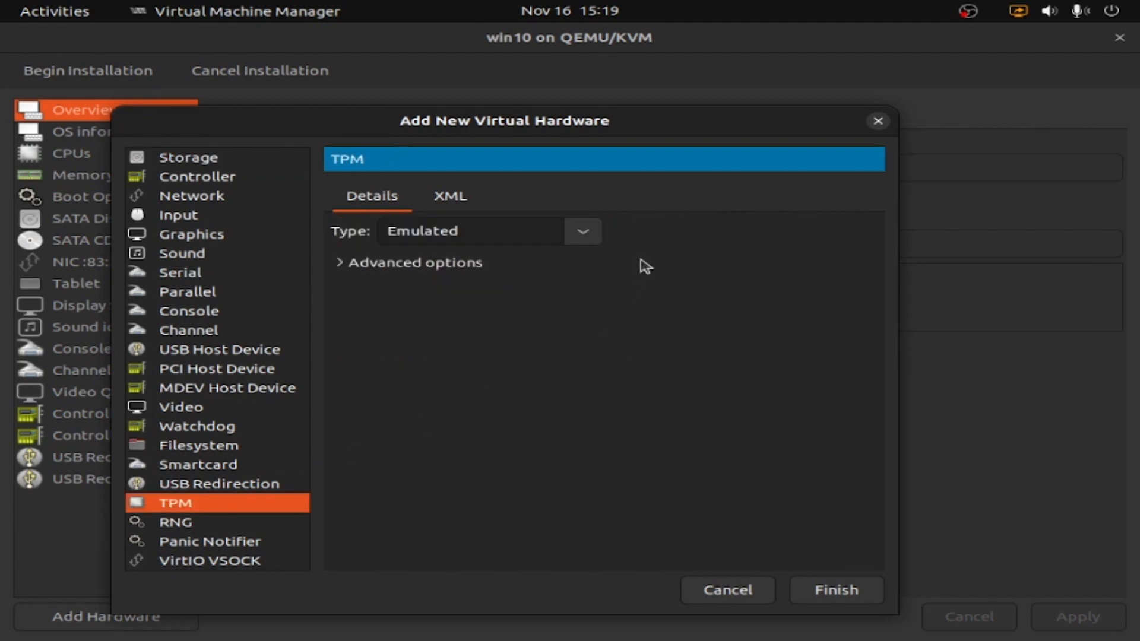
left_click(591, 240)
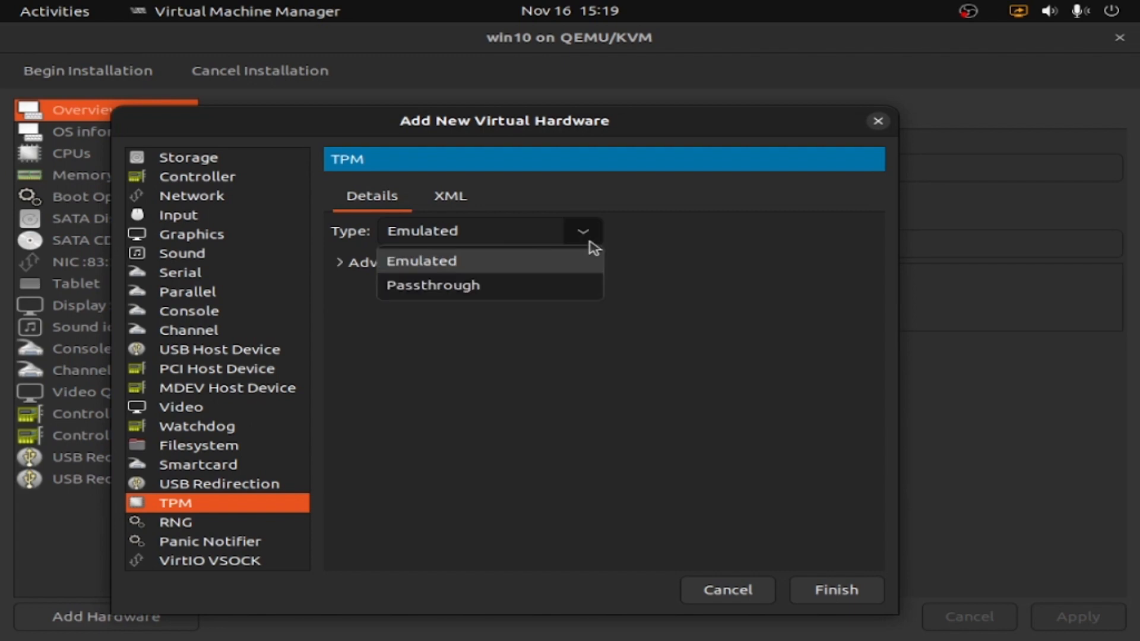
left_click(594, 246)
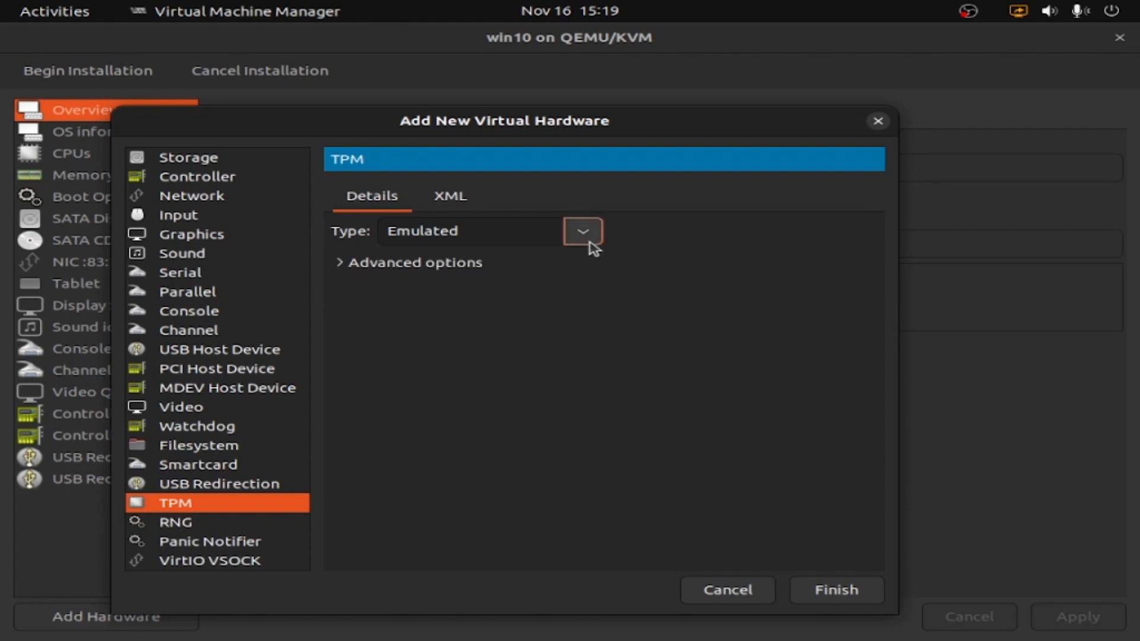
left_click(824, 592)
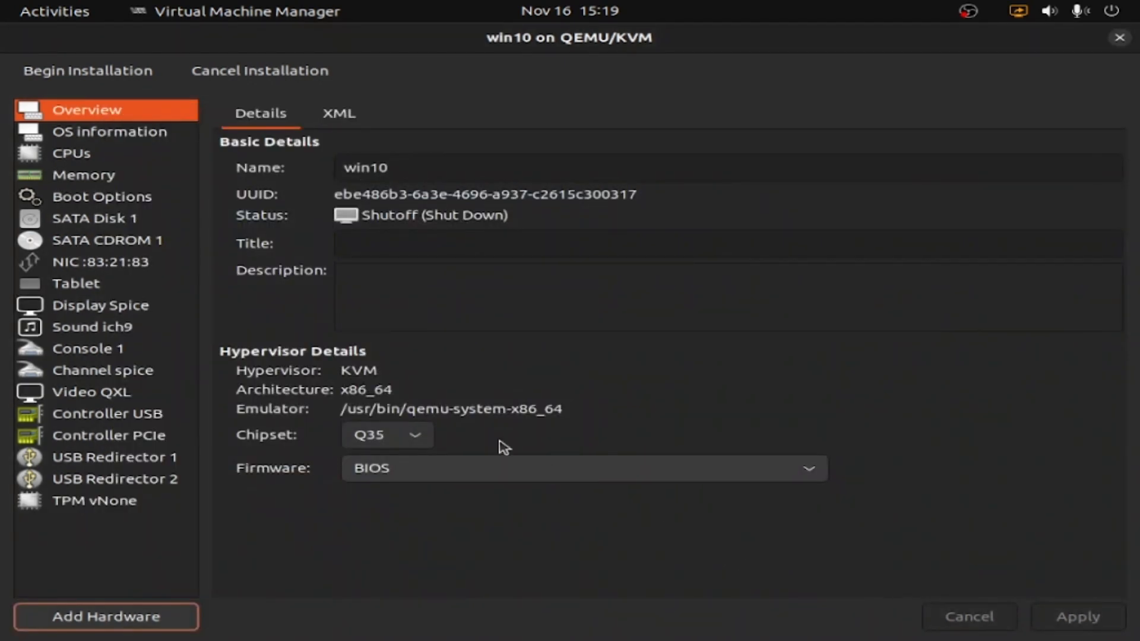
Begin the virtual machine's installation and show its console in full screen
left_click(64, 76)
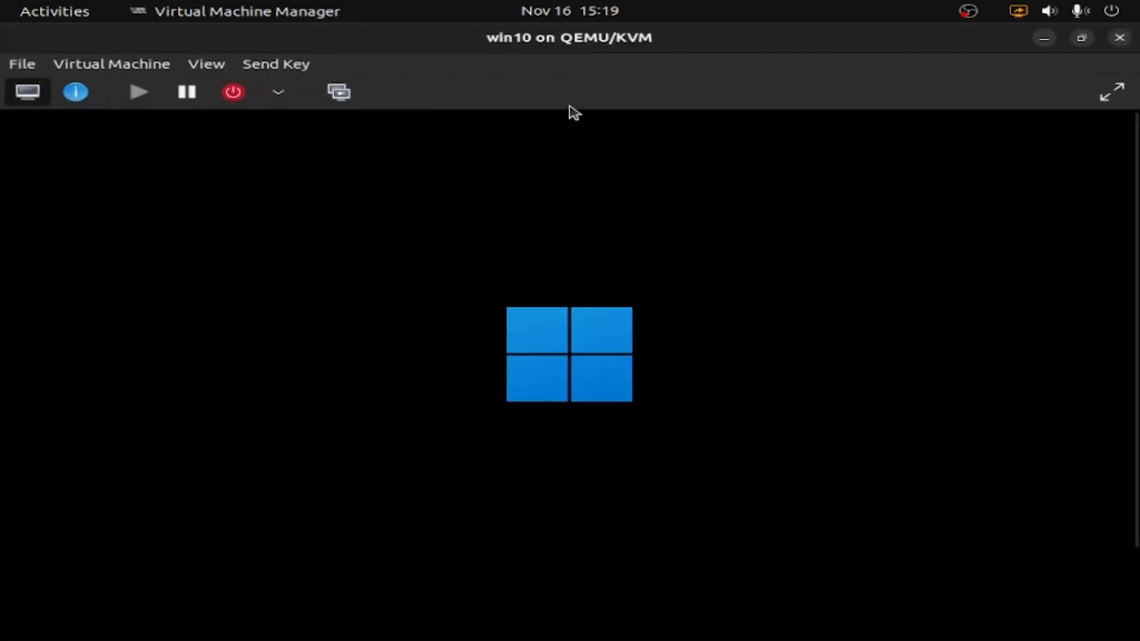
left_click(1111, 92)
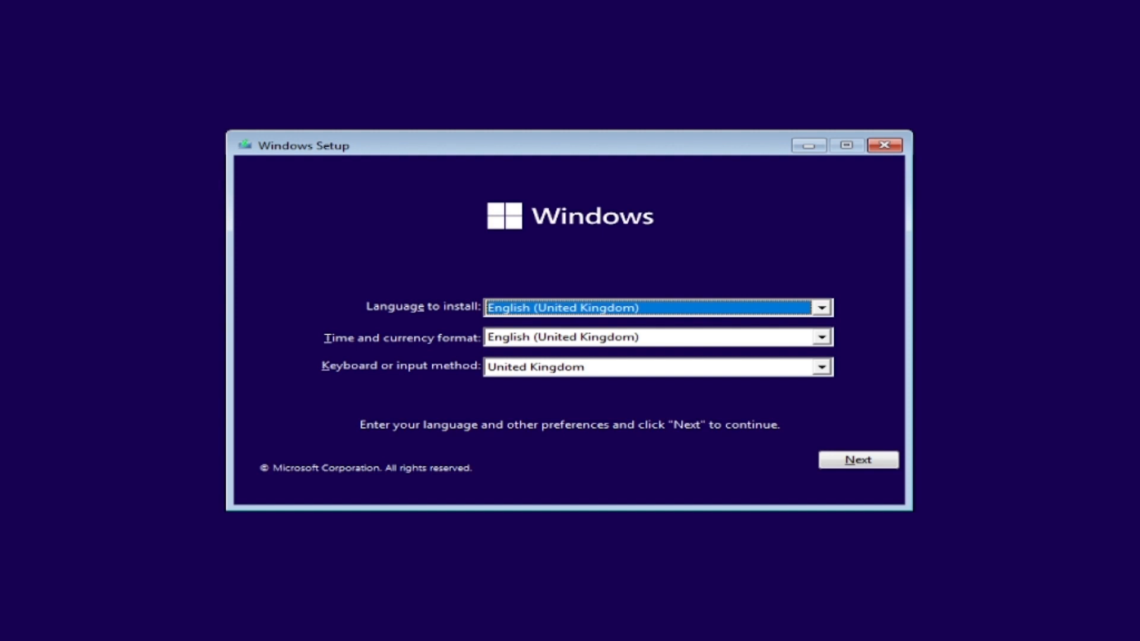
Set the time and currency format in Windows Setup to English (United States) and continue to the install page
left_click(604, 337)
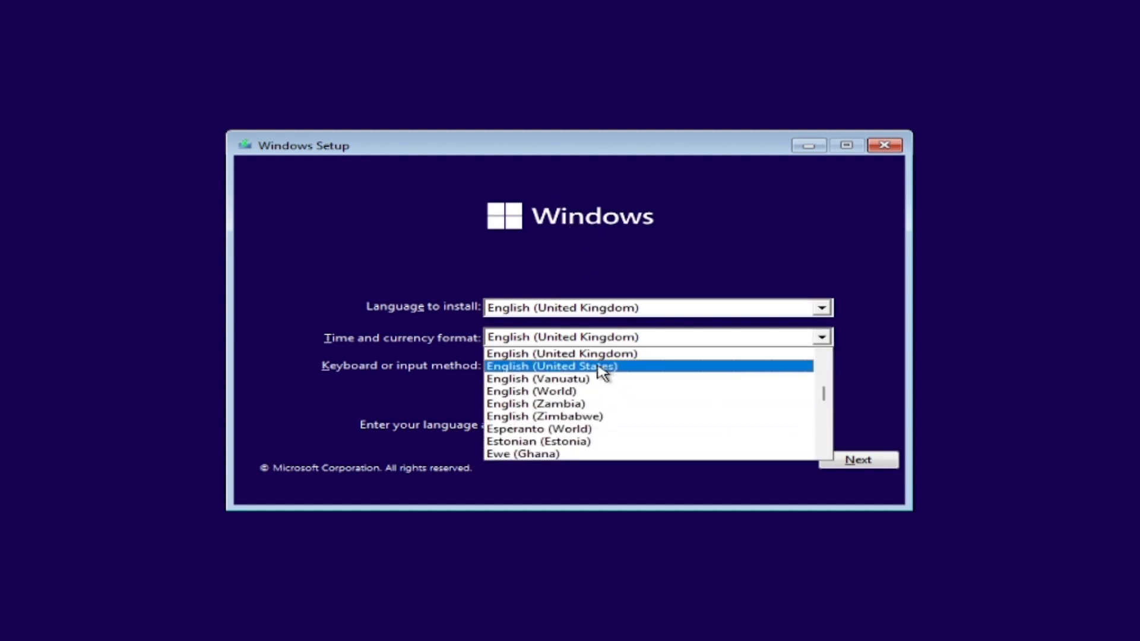
left_click(600, 367)
left_click(848, 461)
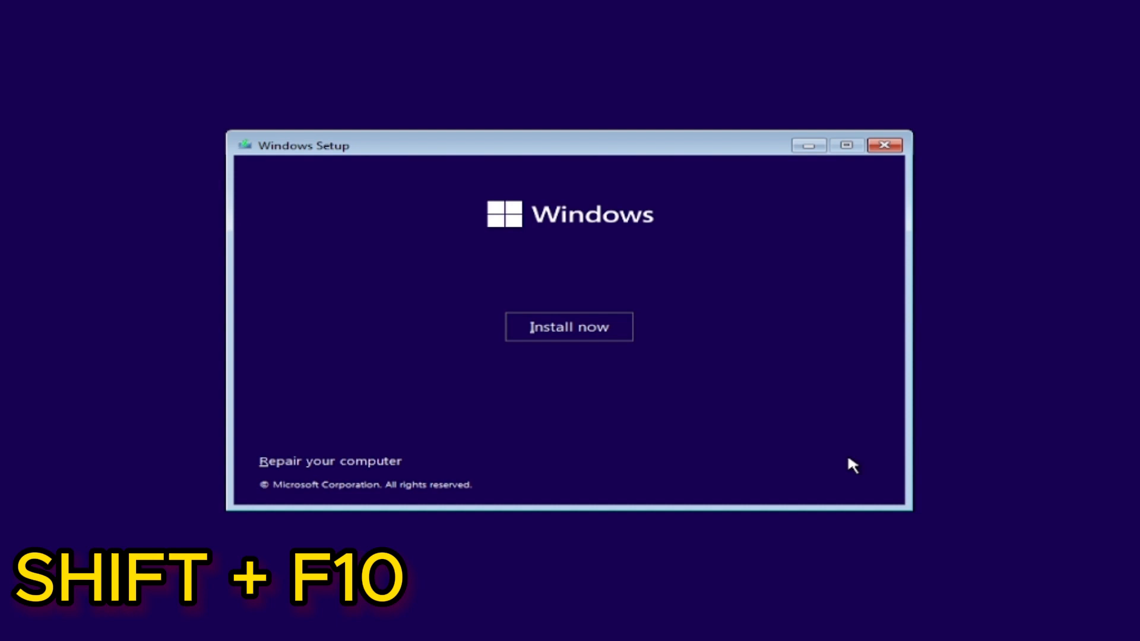
Open a command prompt within Windows Setup
key("shift+F10")
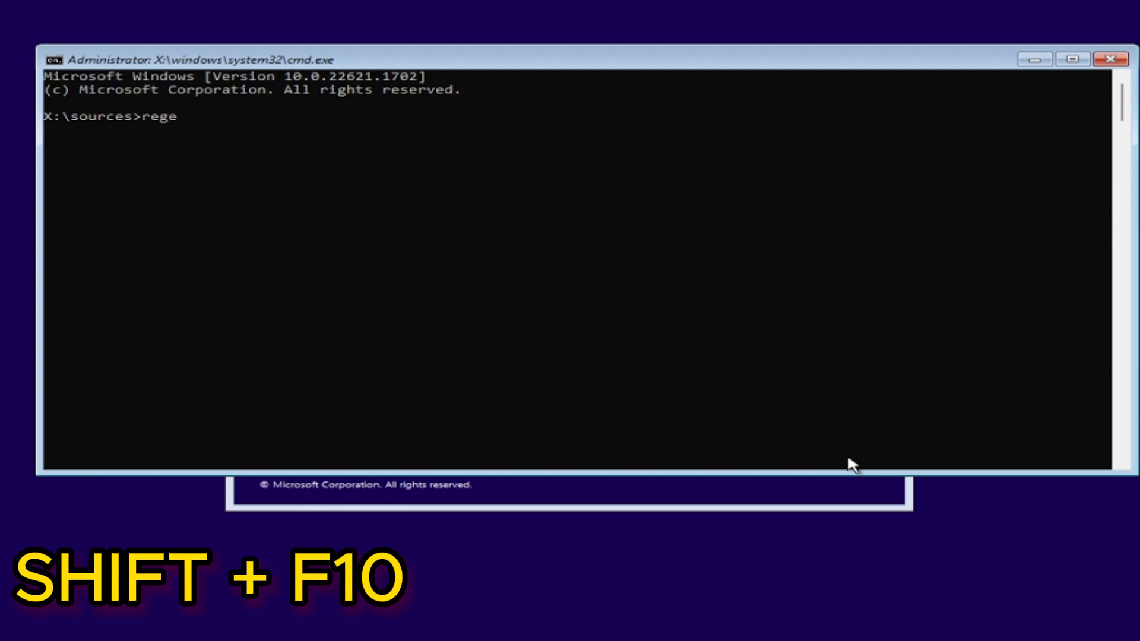
Launch the Registry Editor with the regedit command and expand the key HKEY_LOCAL_MACHINE\SYSTEM\Setup
type("t")
key("Return")
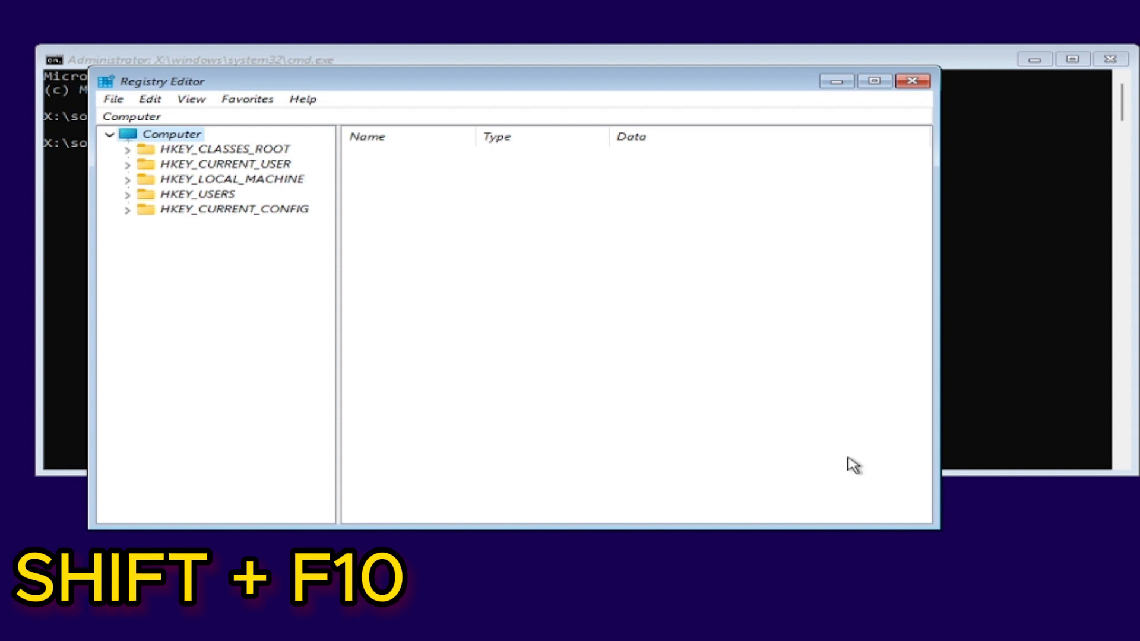
left_click(260, 180)
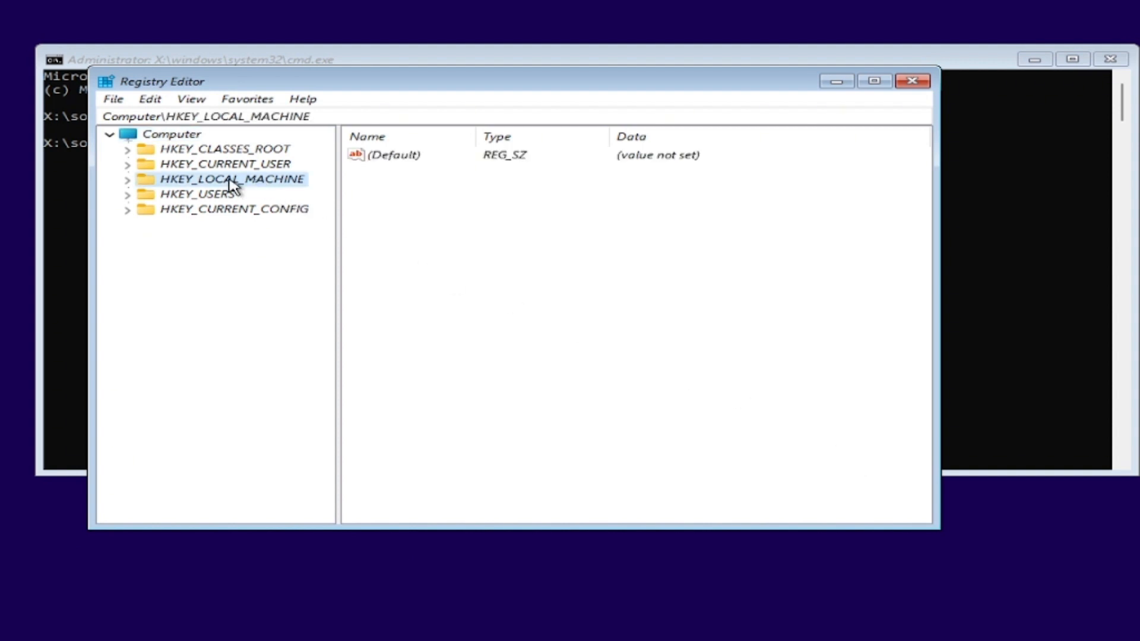
left_click(125, 182)
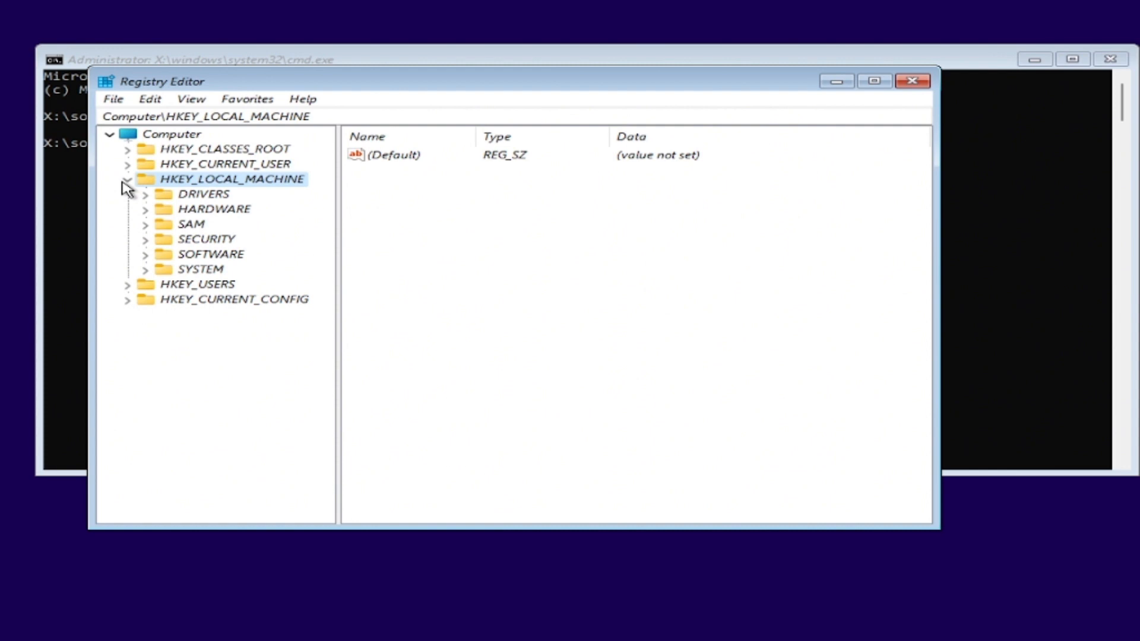
left_click(143, 272)
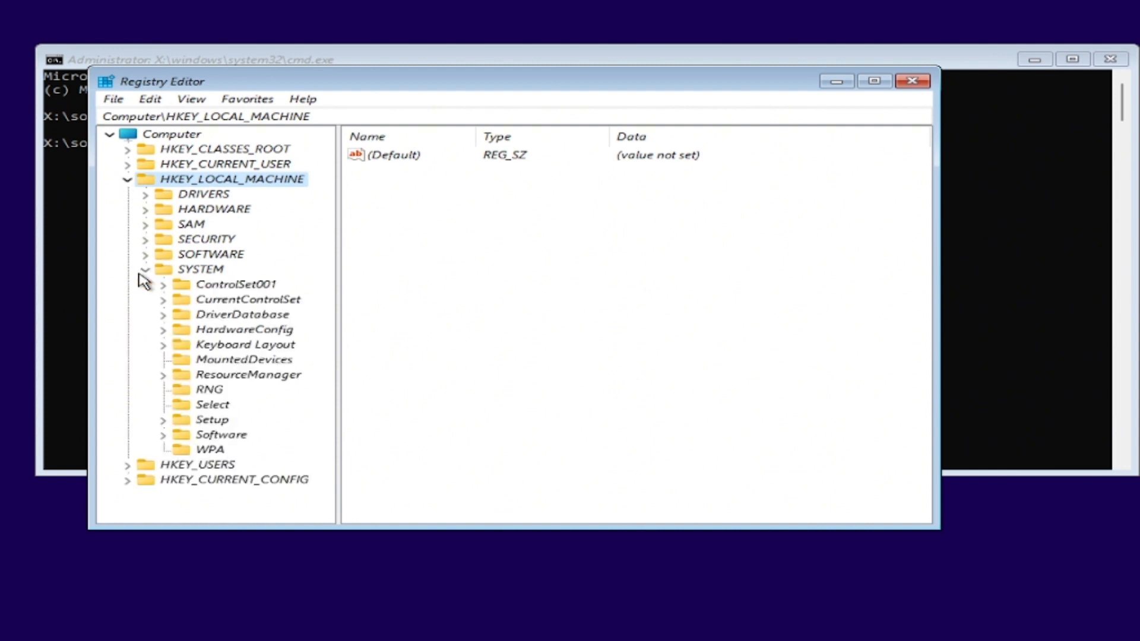
left_click(163, 421)
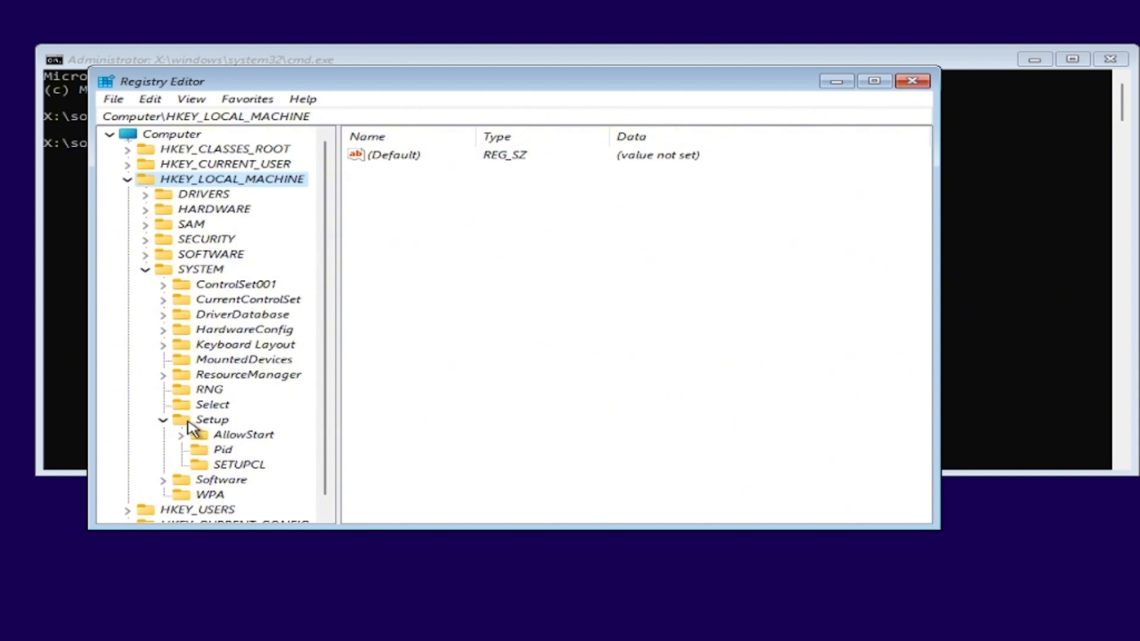
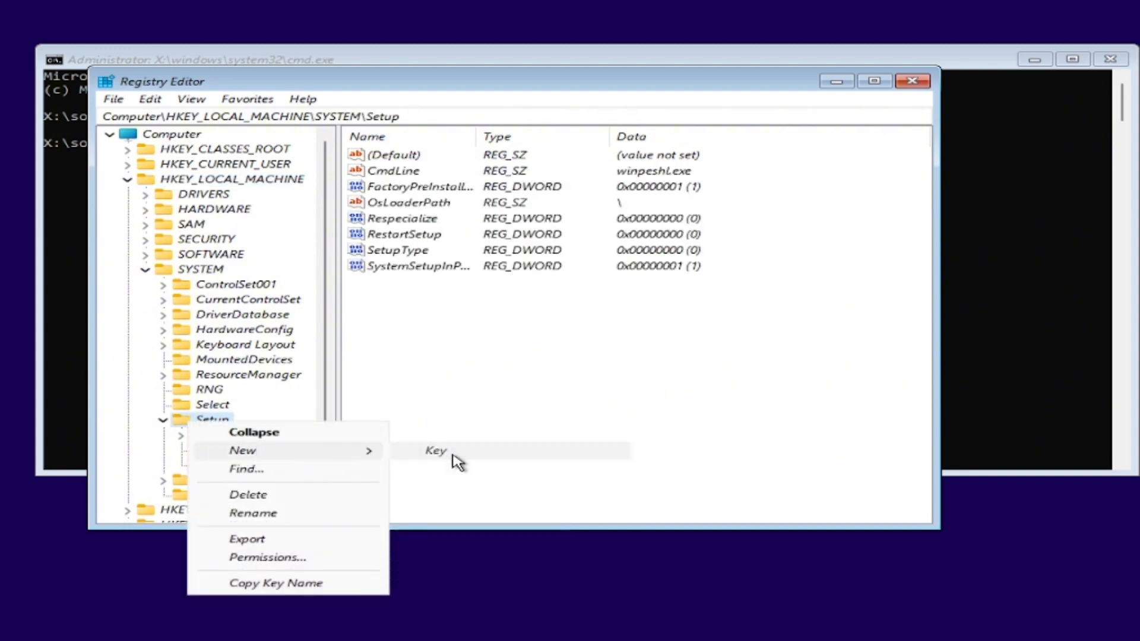
Create a new registry key named LabConfig under HKEY_LOCAL_MACHINE\SYSTEM\Setup
left_click(454, 458)
key("BackSpace")
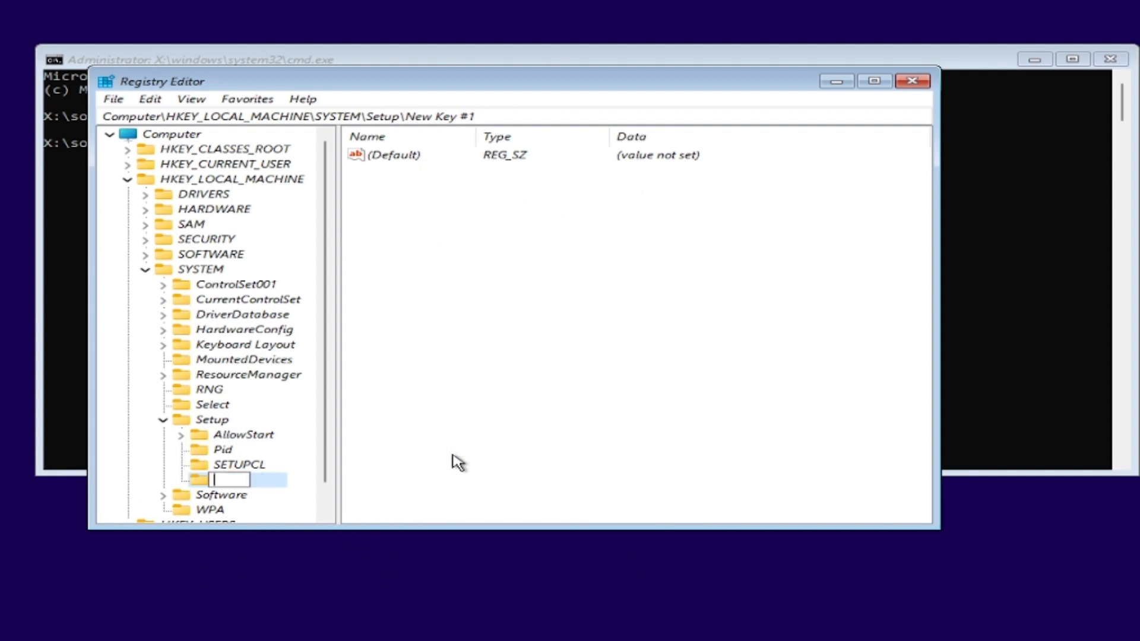
type("LabConfig")
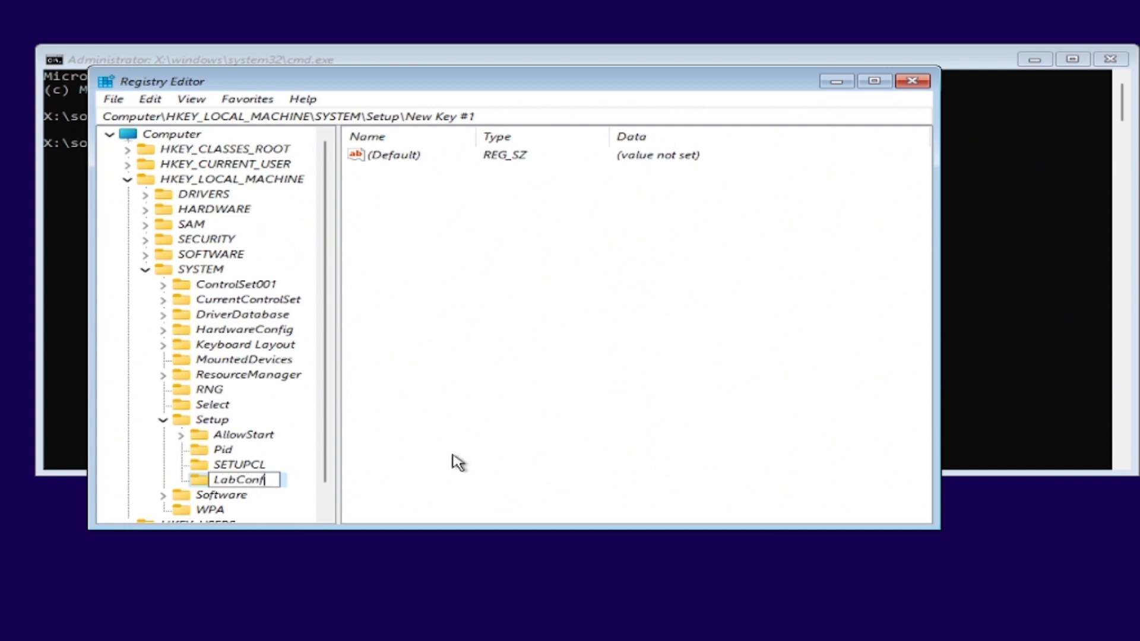
key("Return")
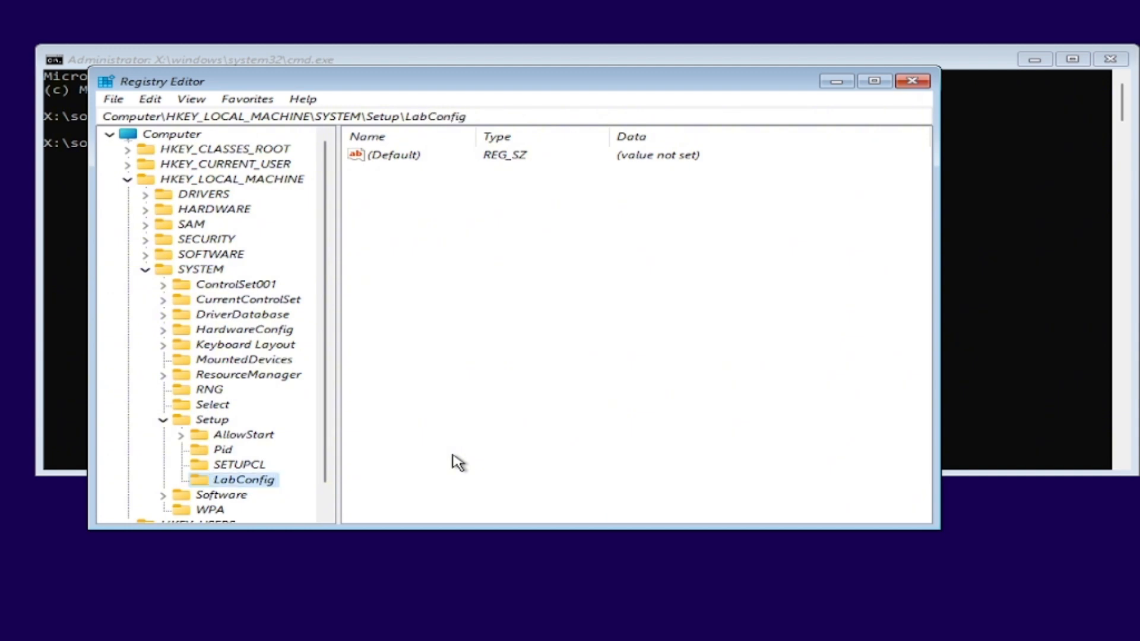
Add a DWORD (32-bit) value named BypassSecureBootCheck to the LabConfig key
right_click(455, 220)
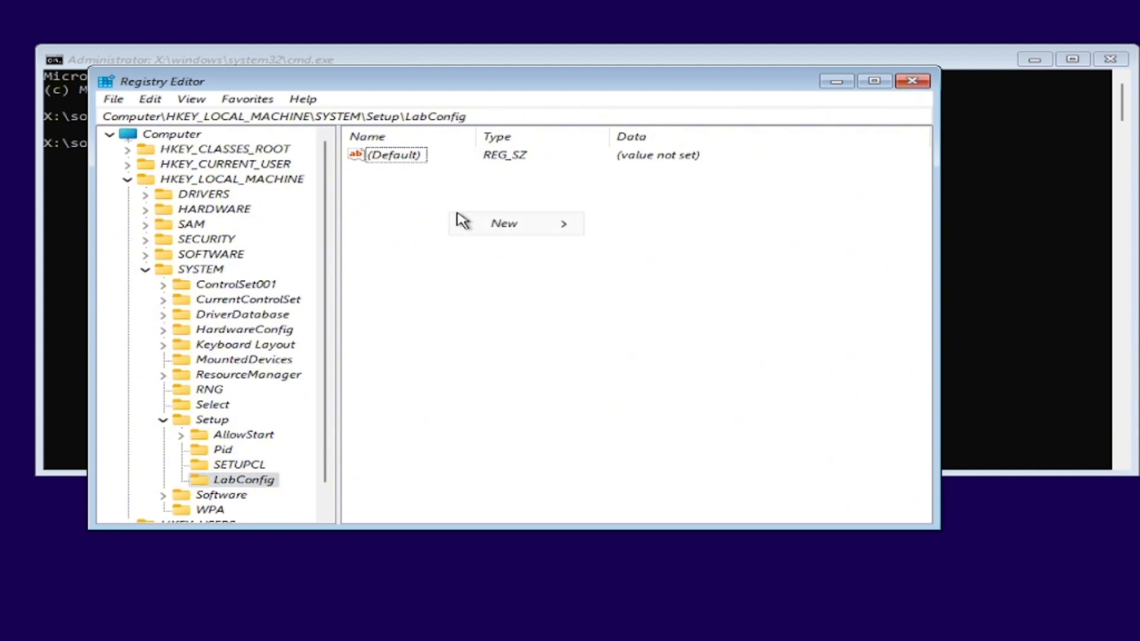
mouse_move(532, 235)
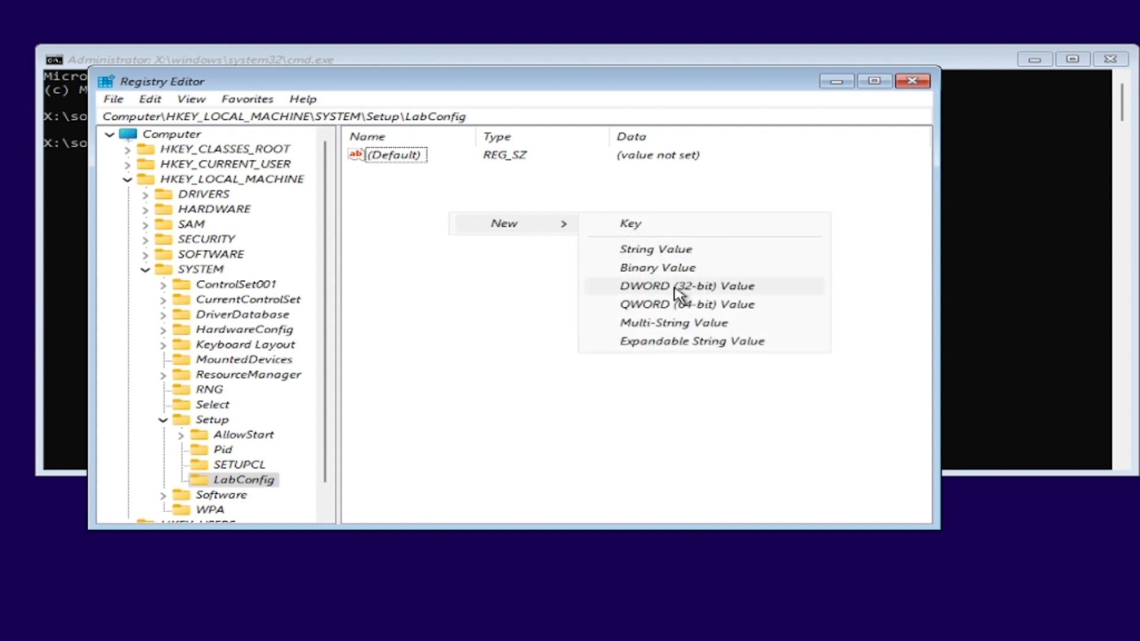
left_click(674, 288)
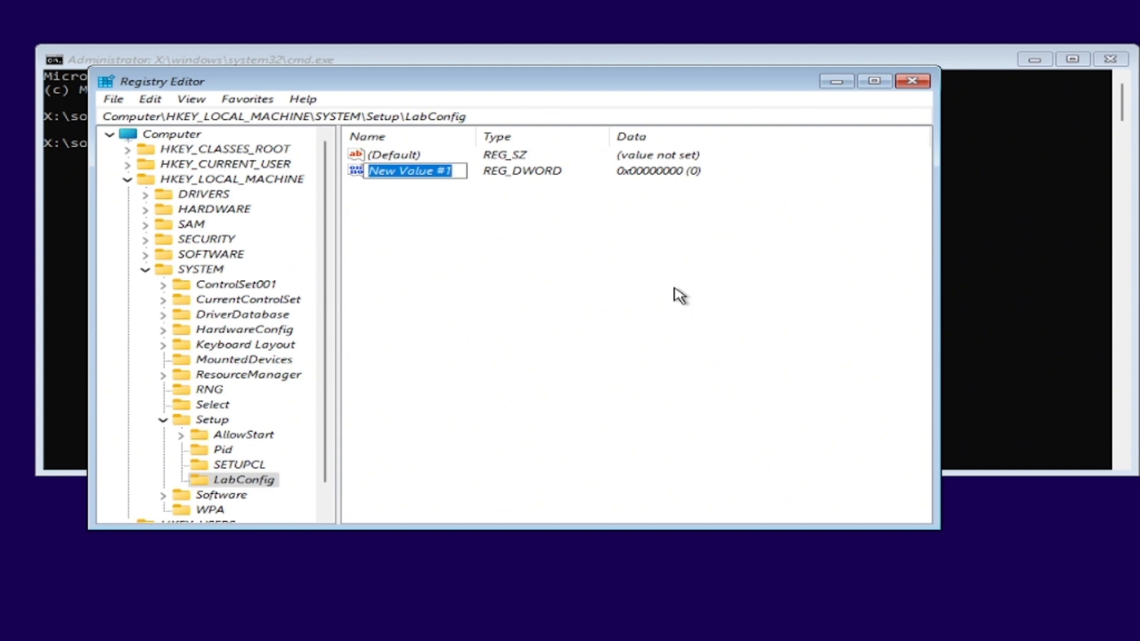
key("BackSpace")
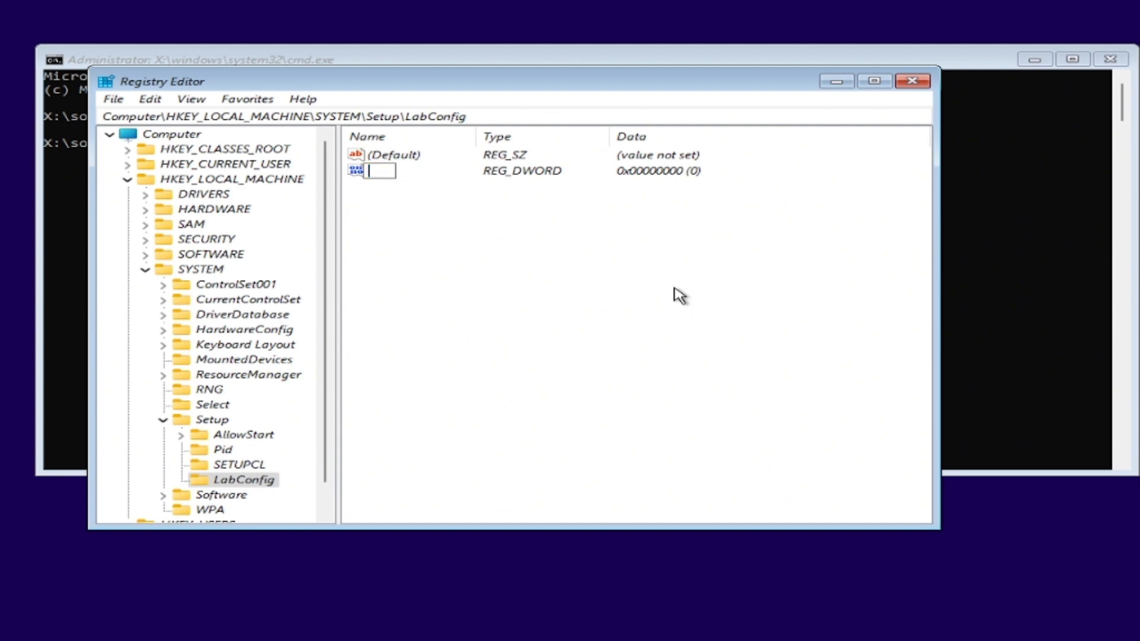
type("Byp")
type("assSecu")
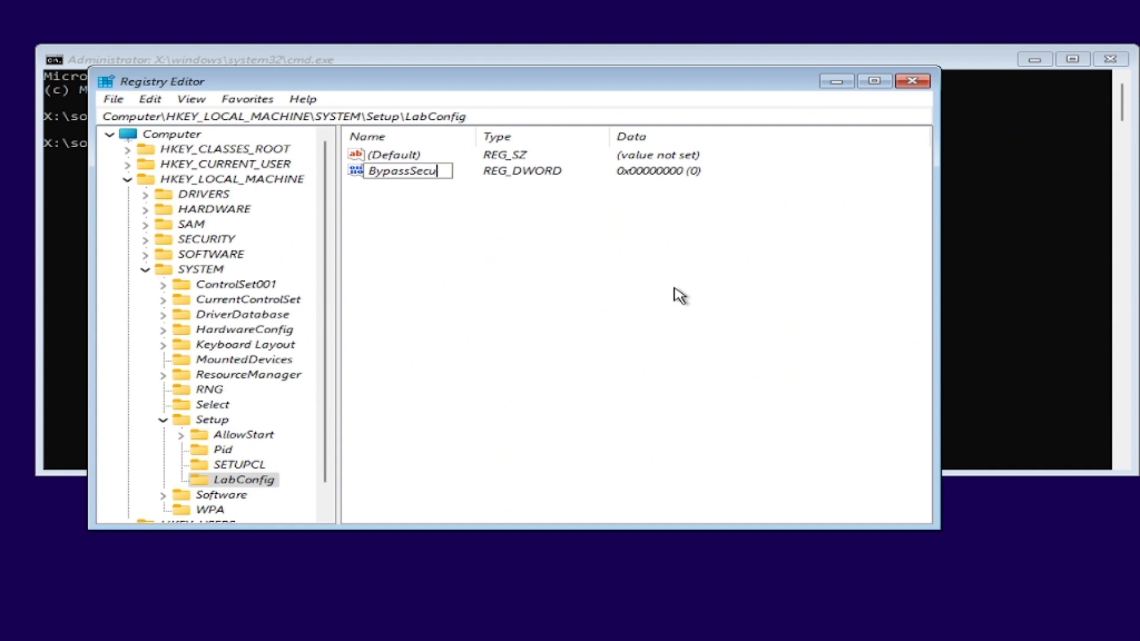
type("reBootC")
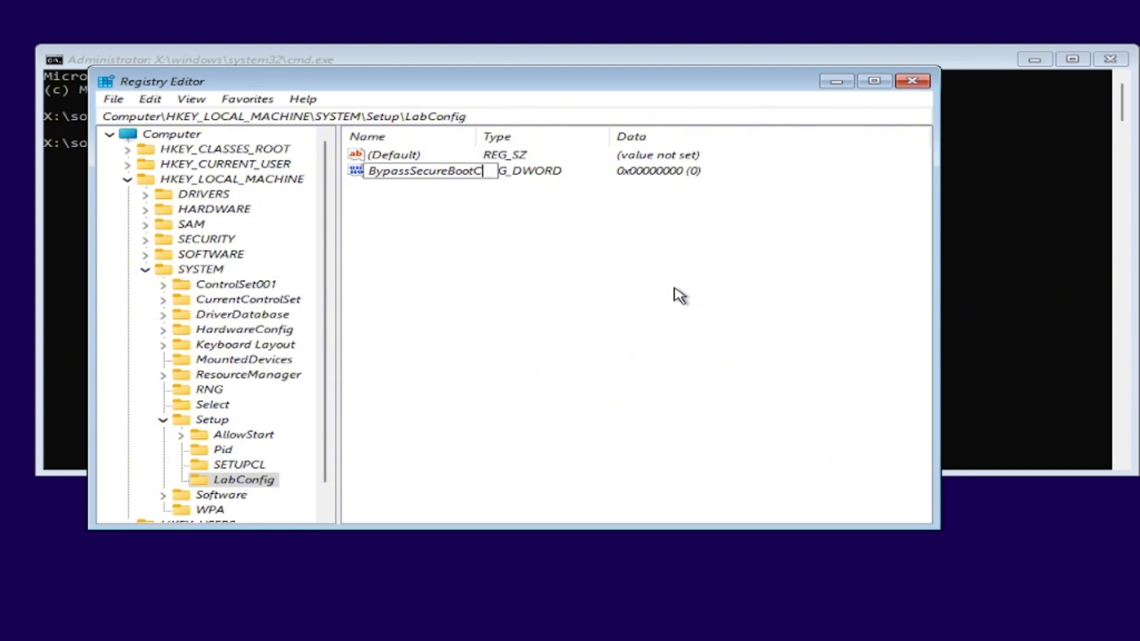
type("heck")
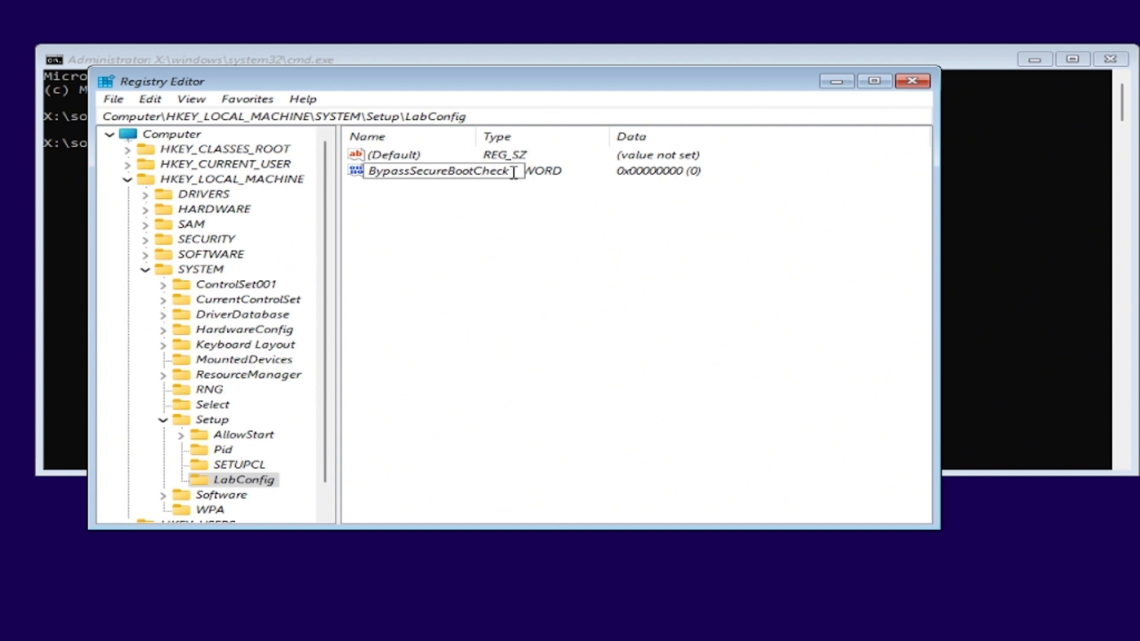
key("Return")
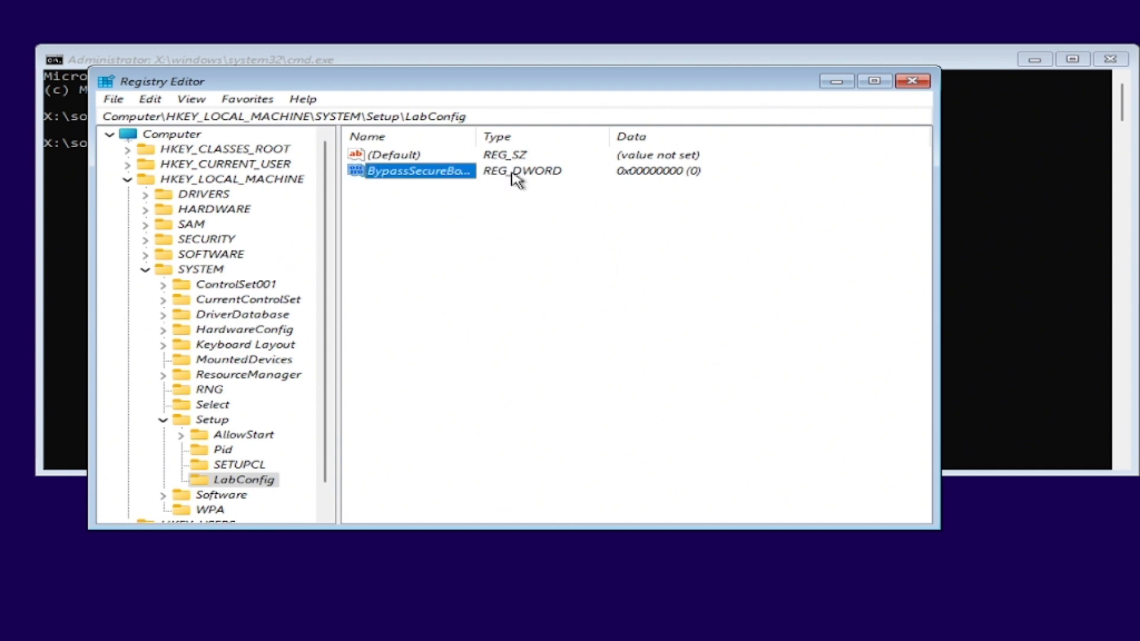
Set the BypassSecureBootCheck value data to 1 and close the Registry Editor and the command prompt
double_click(409, 172)
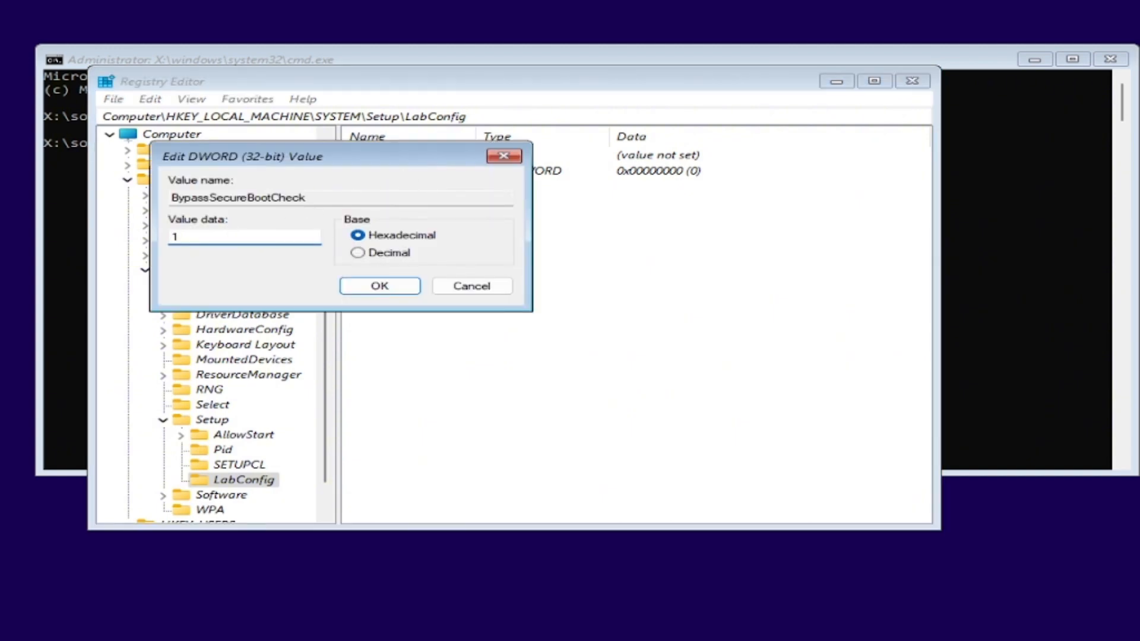
left_click(382, 286)
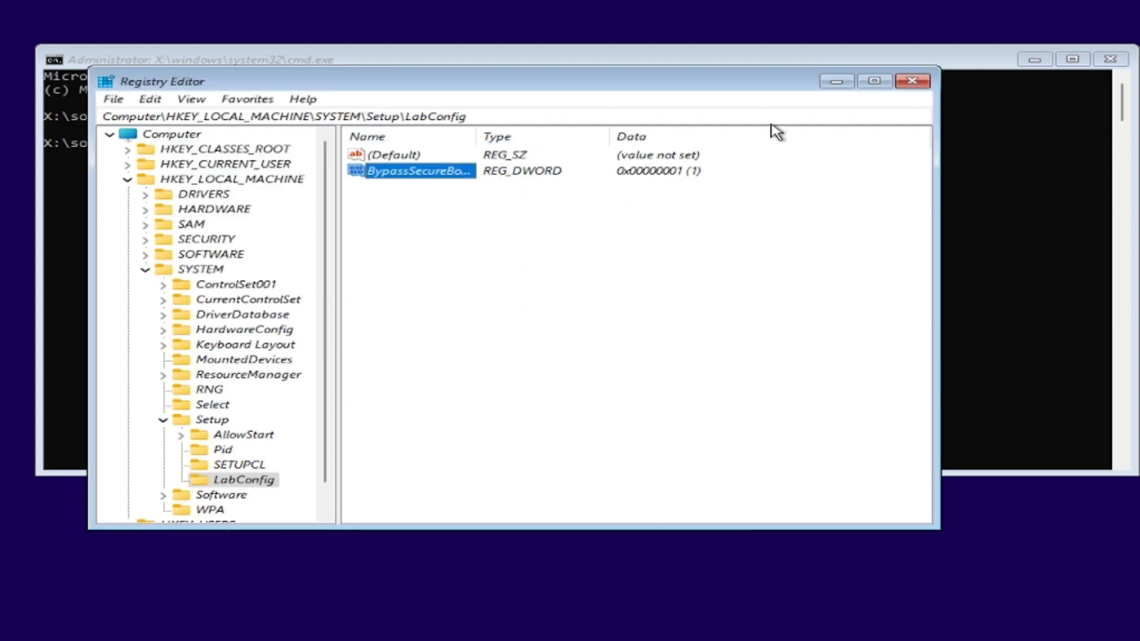
left_click(913, 81)
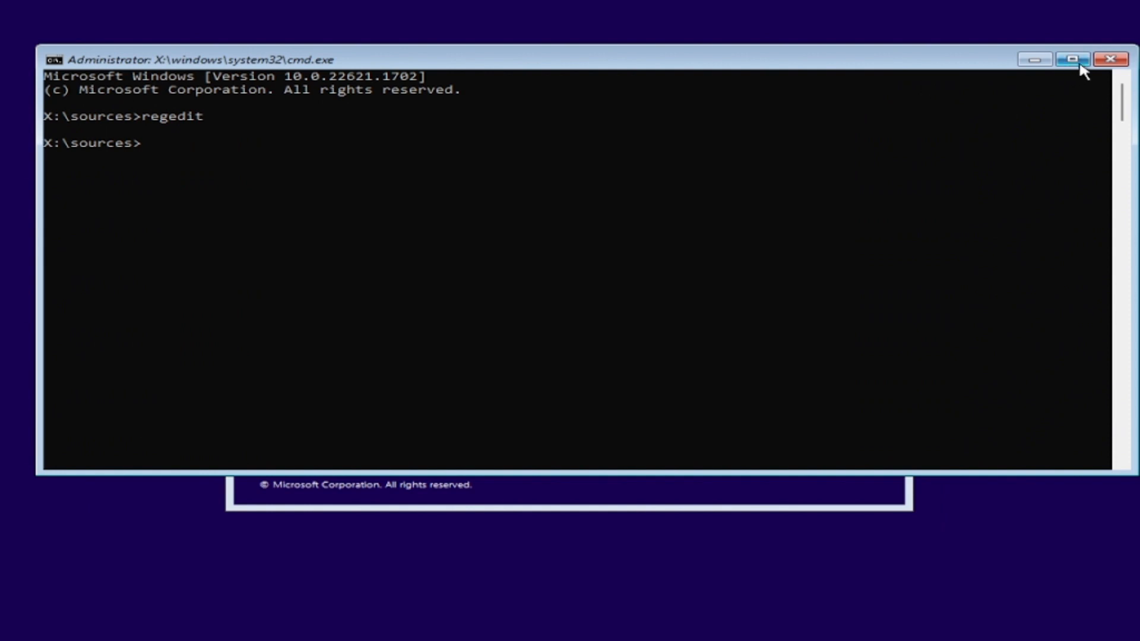
left_click(1110, 61)
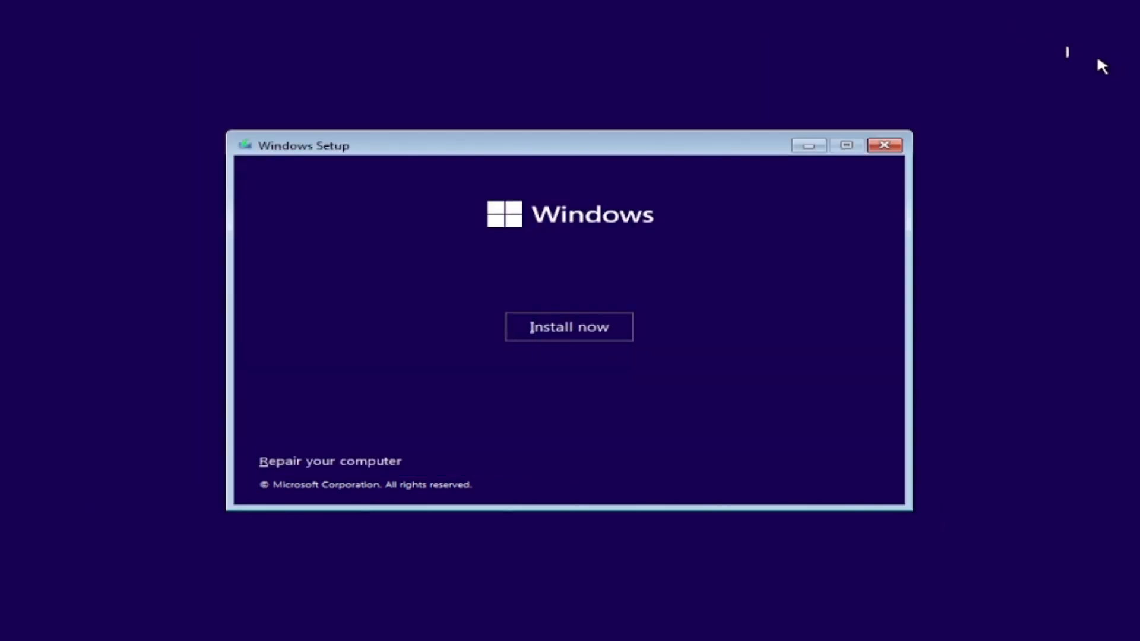
Start the Windows installation without a product key and choose the Windows 11 Pro edition
left_click(568, 327)
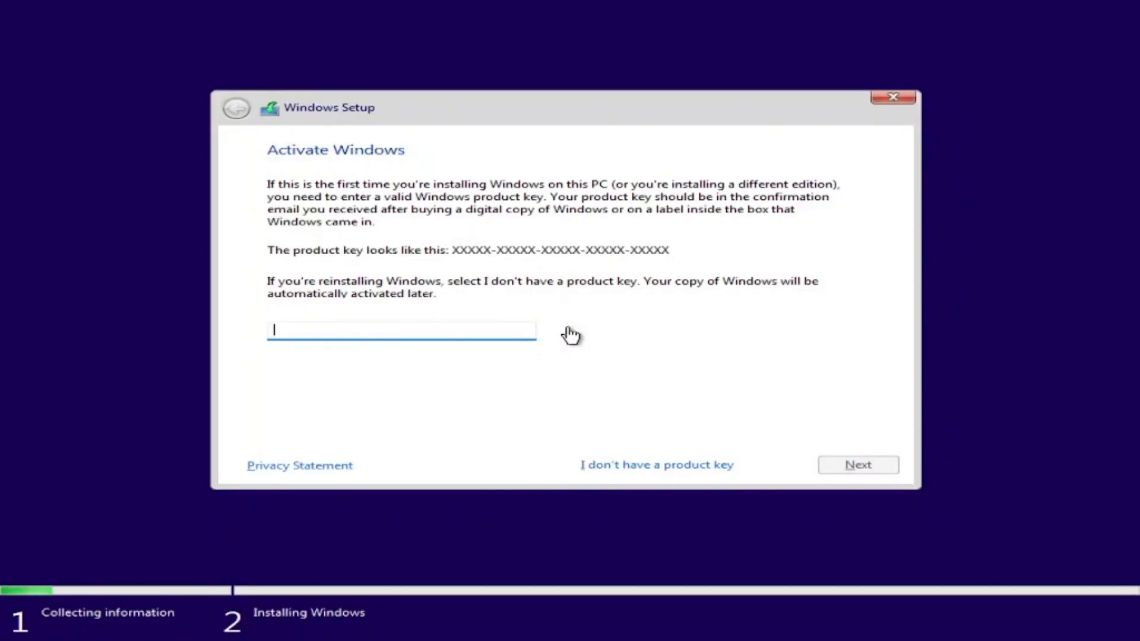
left_click(602, 469)
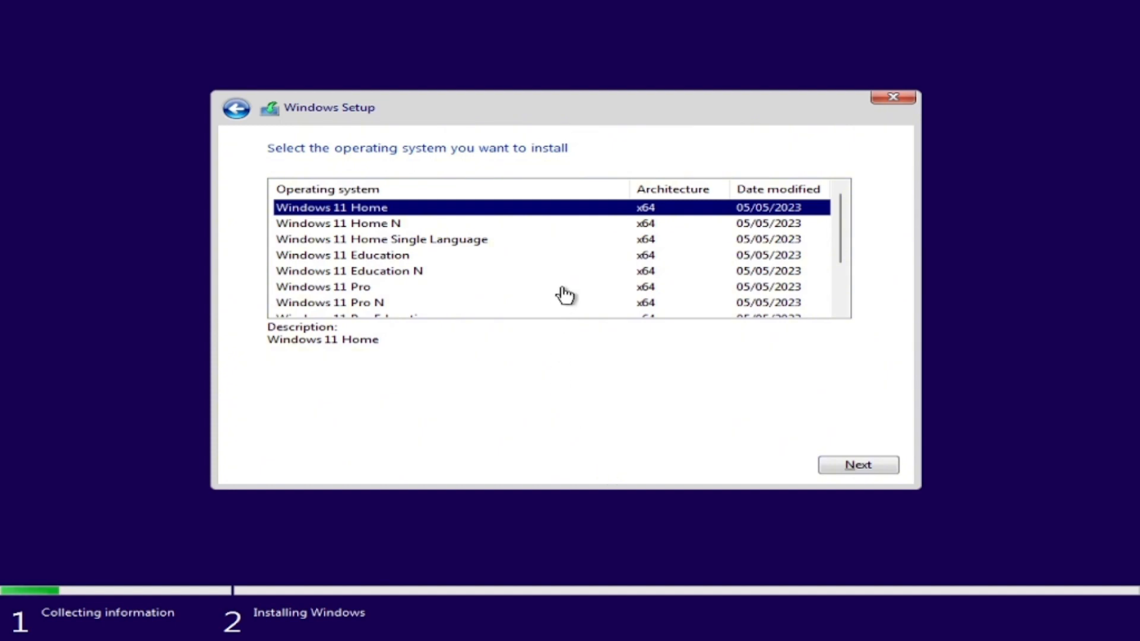
left_click(563, 288)
left_click(884, 470)
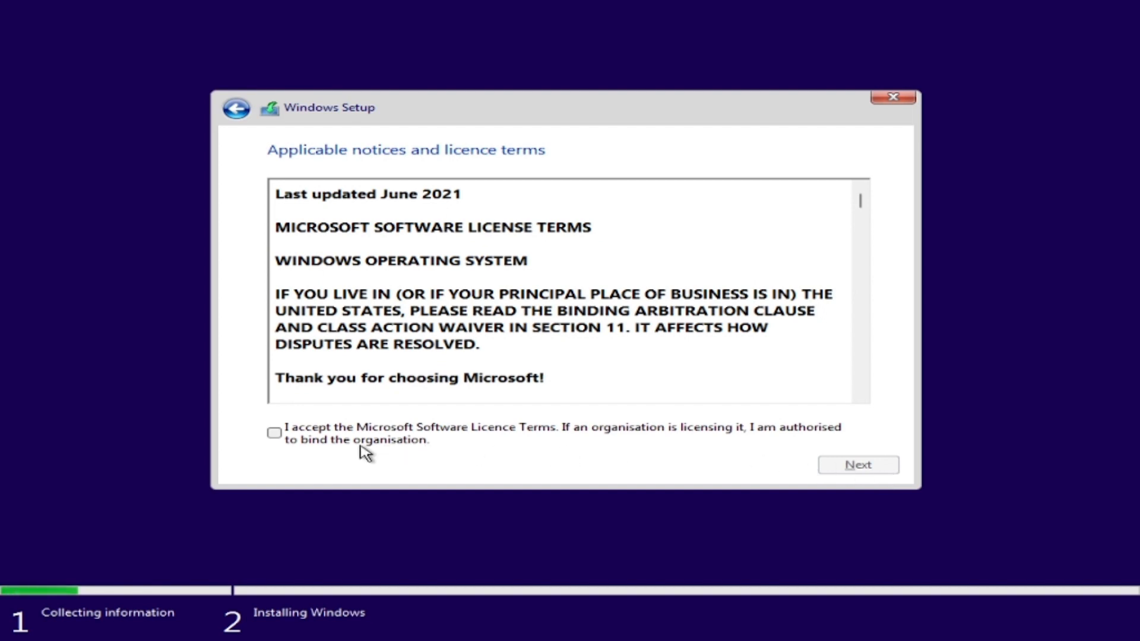
Accept the licence terms and start a customised installation on the Drive 0 unallocated space
left_click(274, 434)
left_click(860, 469)
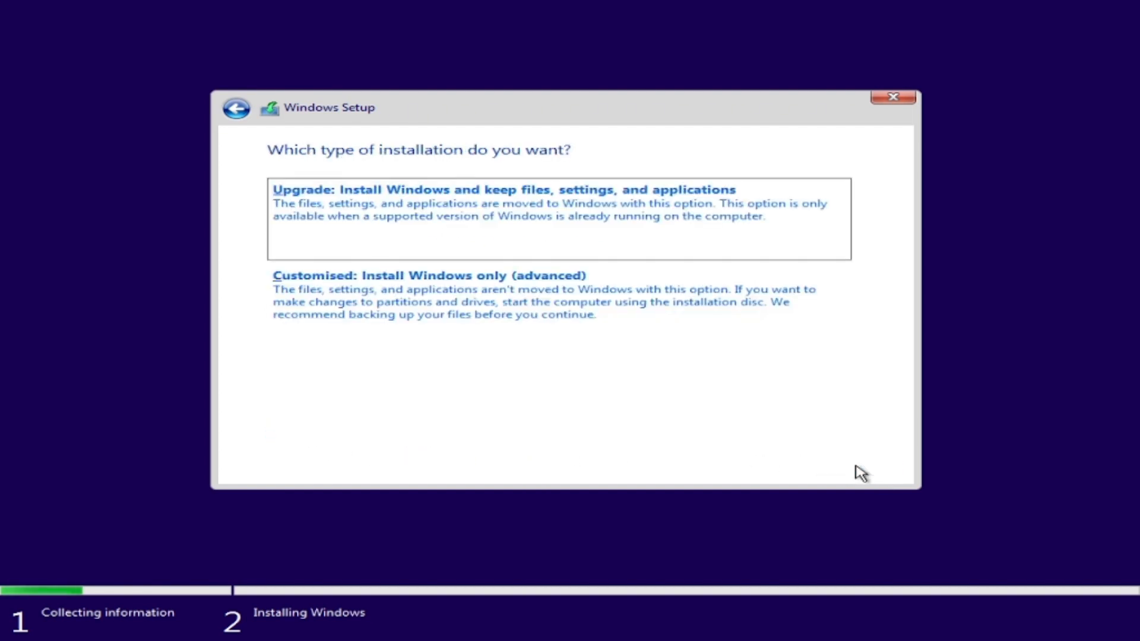
left_click(369, 308)
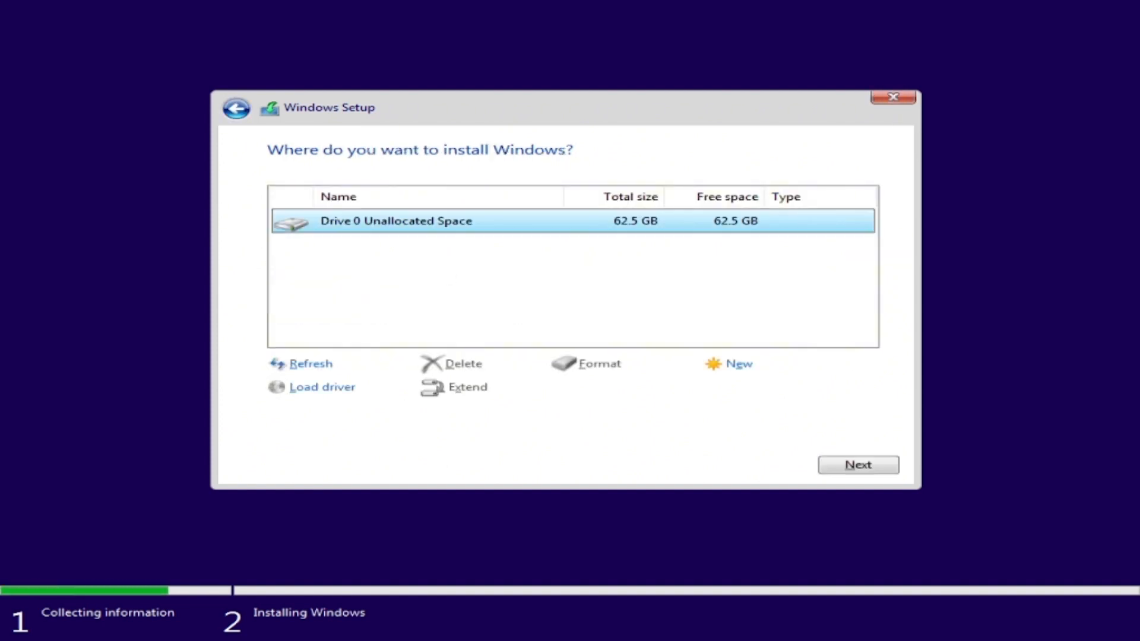
left_click(846, 465)
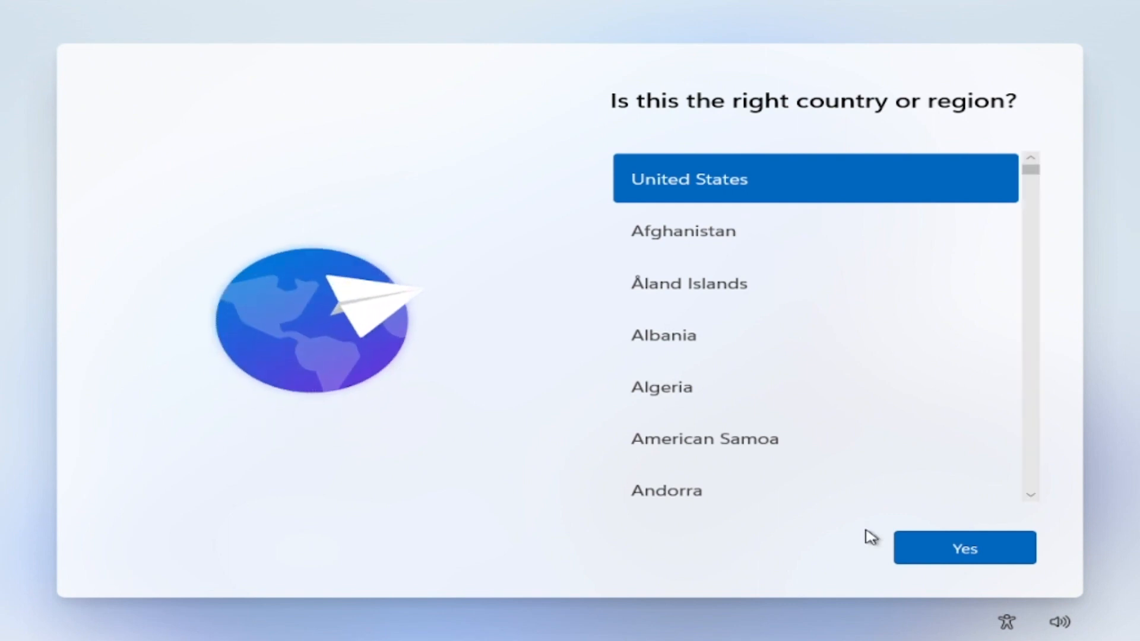
Confirm the country or region and the United Kingdom keyboard layout, without adding a second layout
left_click(943, 543)
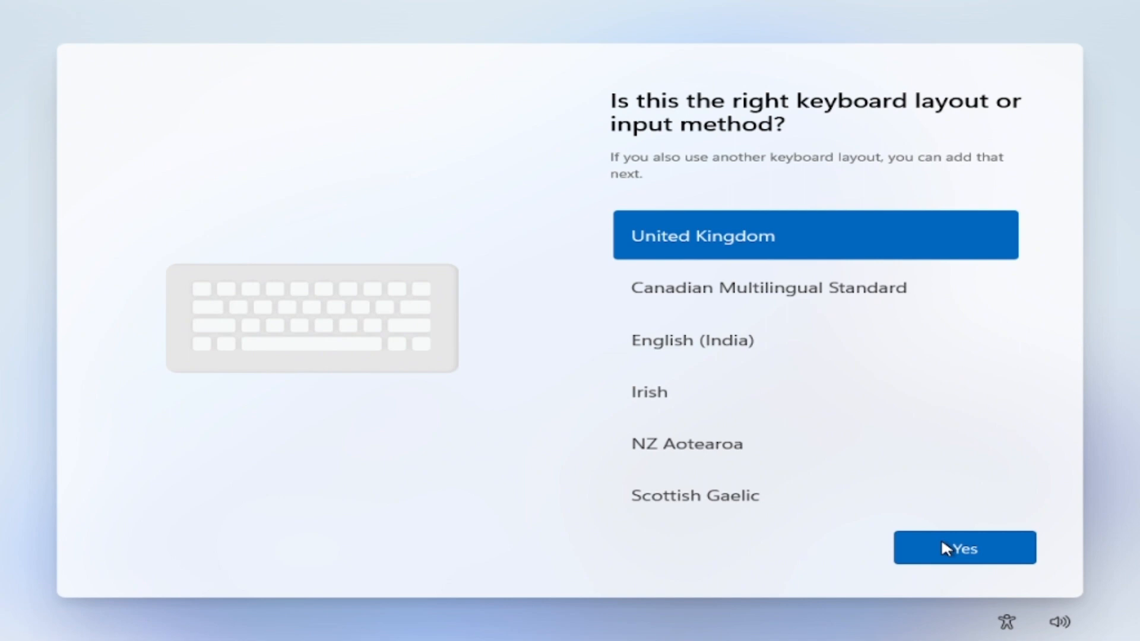
left_click(944, 546)
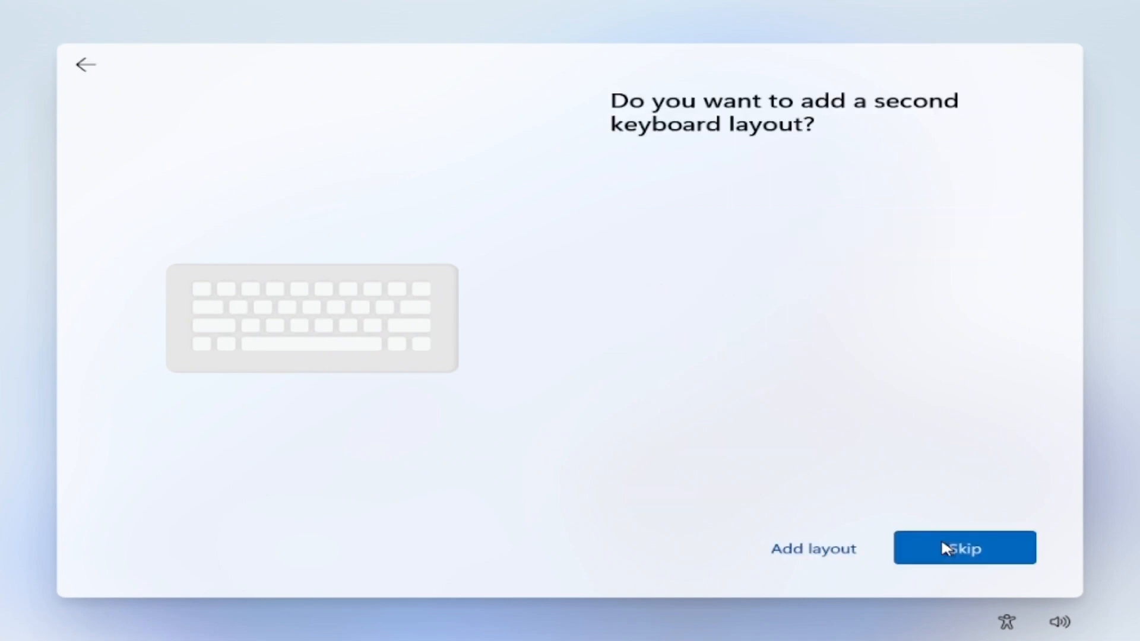
left_click(943, 544)
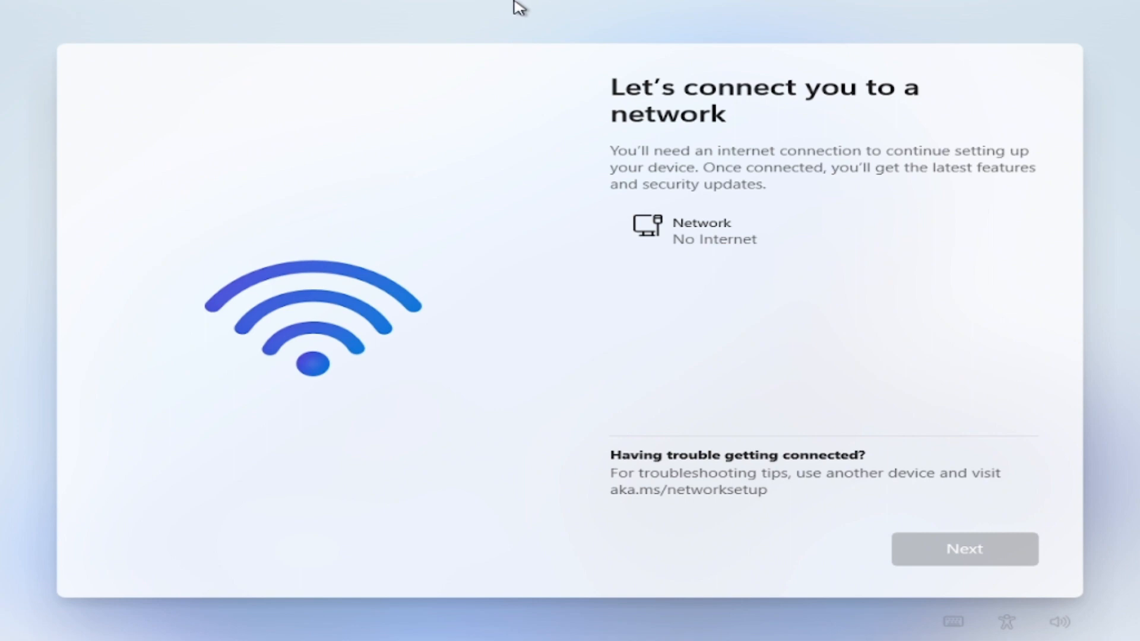
Turn on the host computer's Wi-Fi and continue past the network page in the full-screen virtual machine
left_click(544, 13)
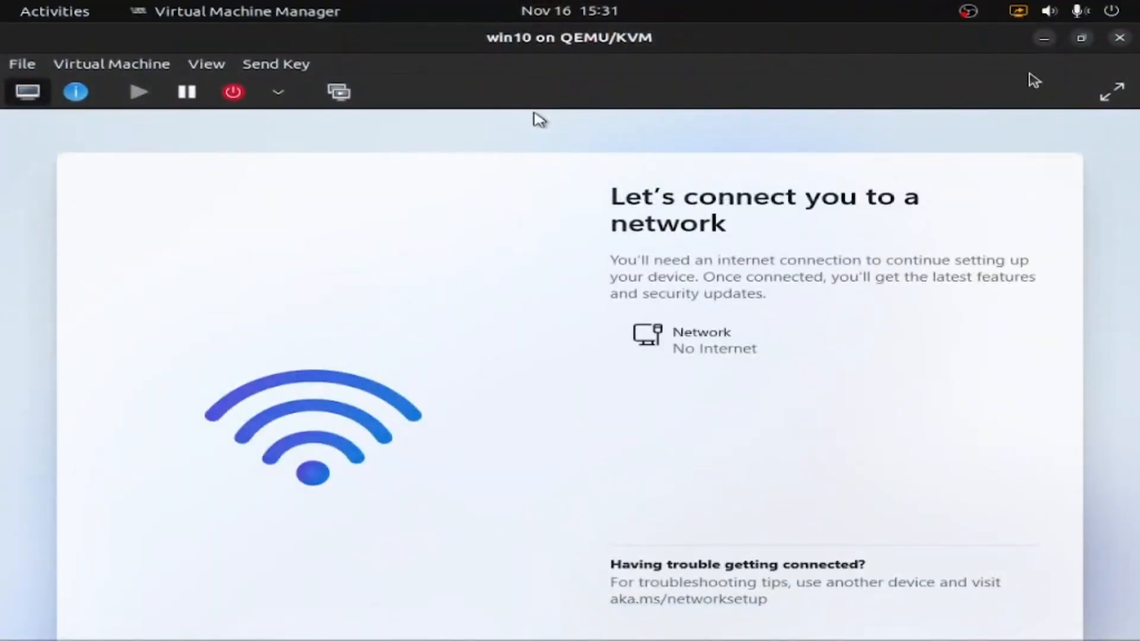
left_click(1052, 11)
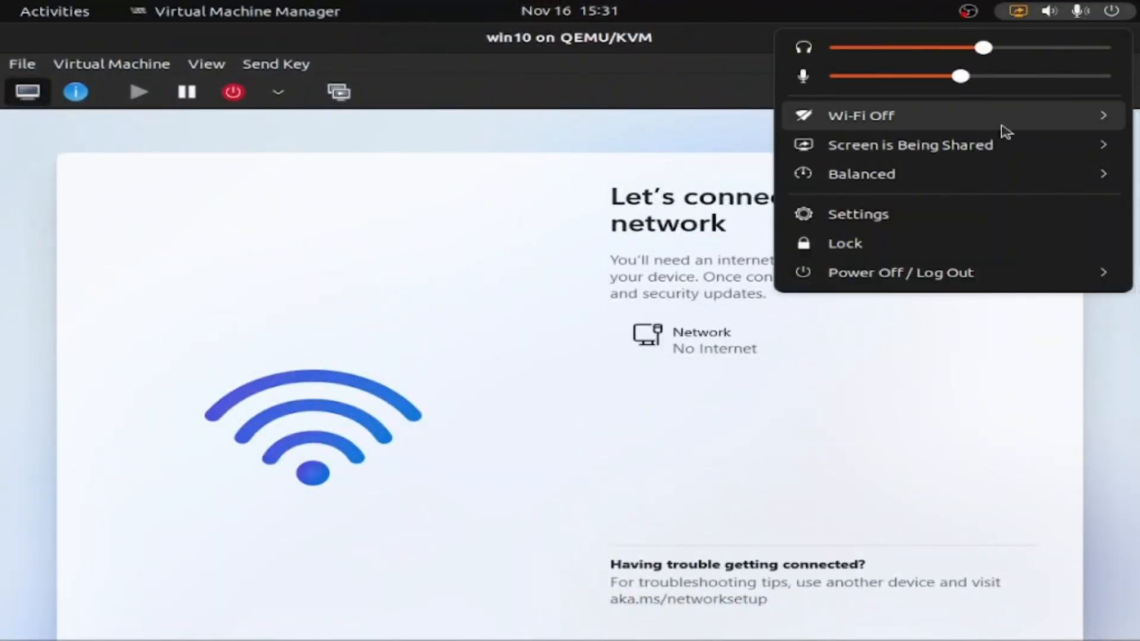
left_click(1006, 130)
left_click(932, 171)
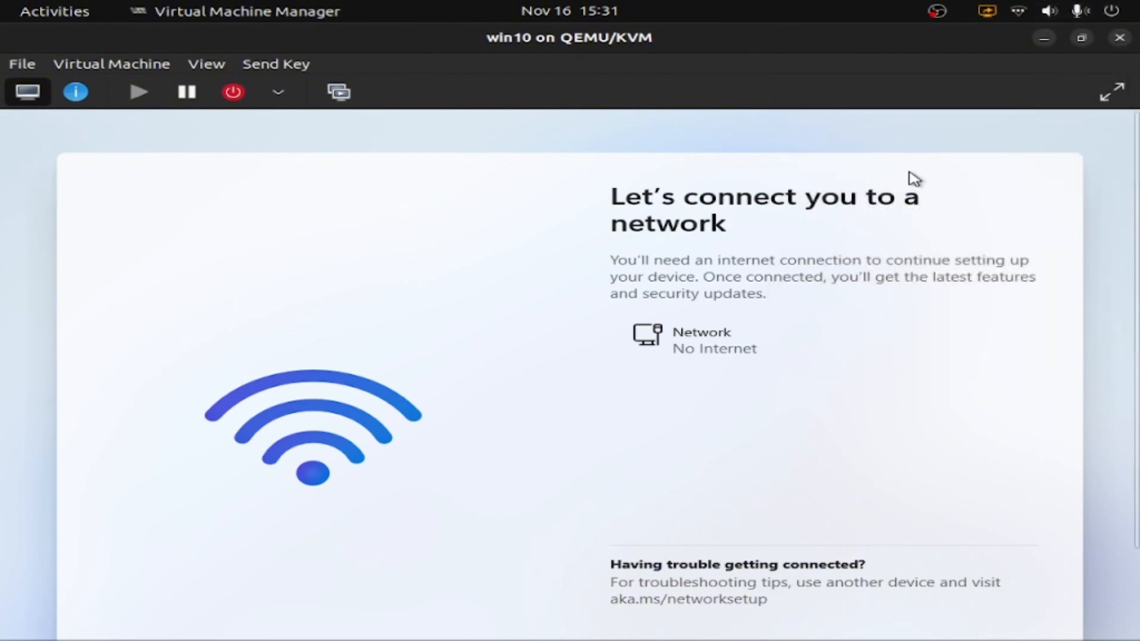
left_click(1112, 93)
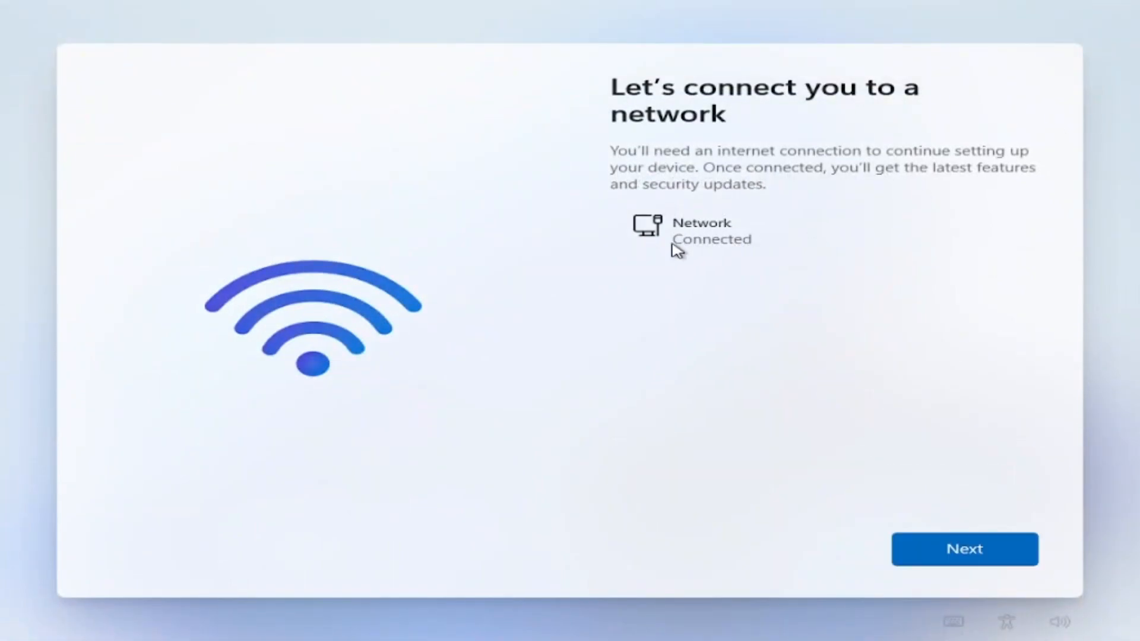
left_click(1013, 547)
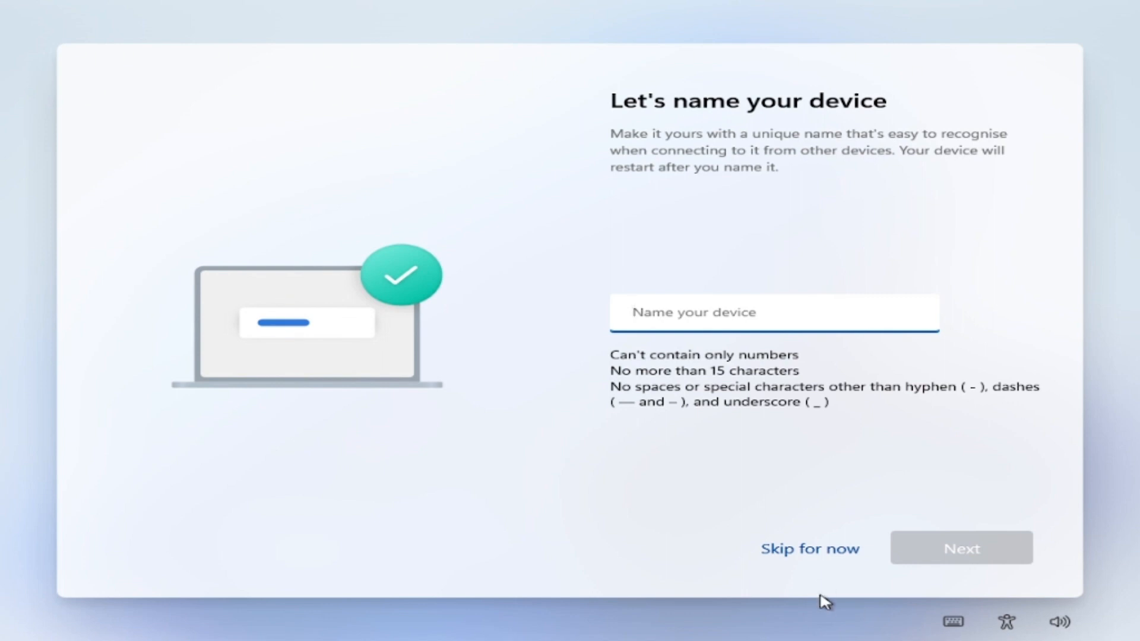
Skip naming the device, set it up for personal use and proceed through the Microsoft account sign-in
left_click(812, 549)
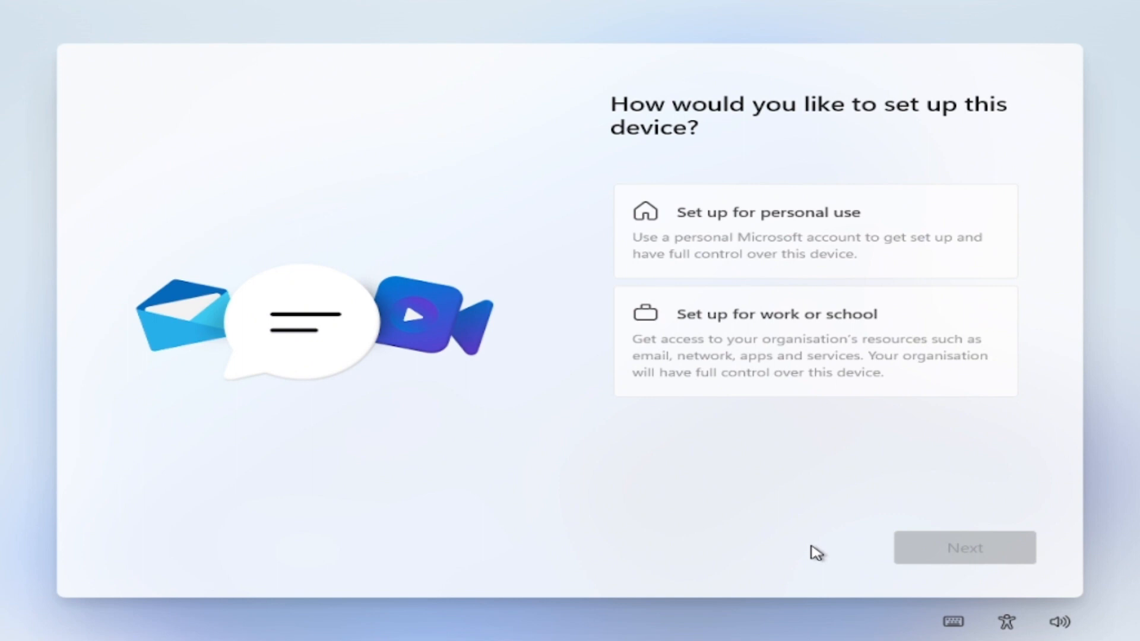
left_click(853, 229)
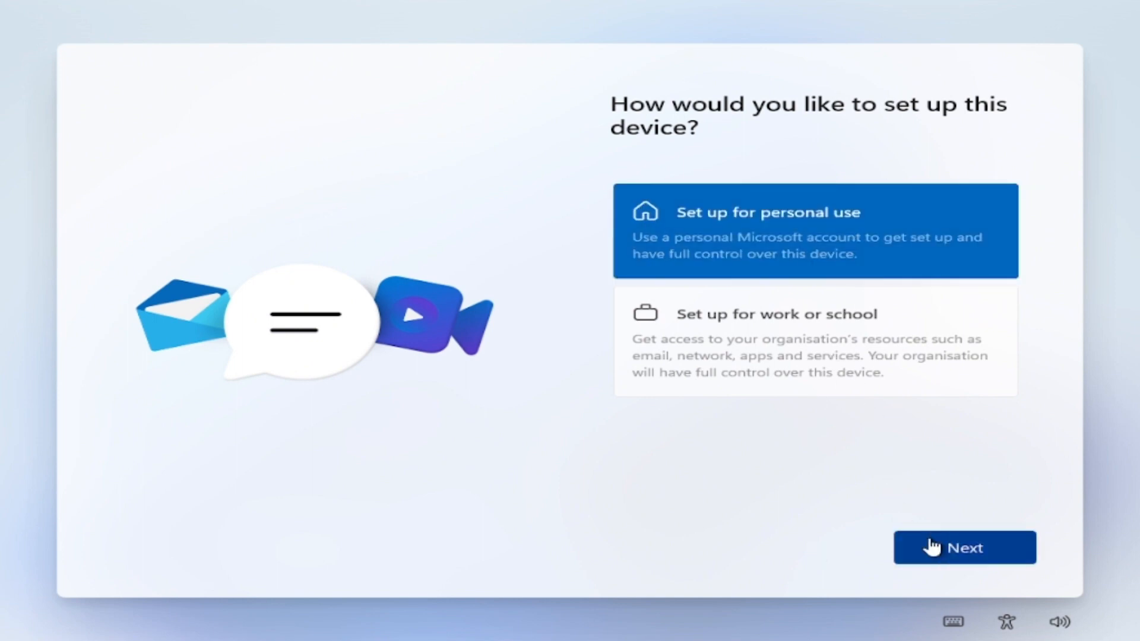
left_click(934, 547)
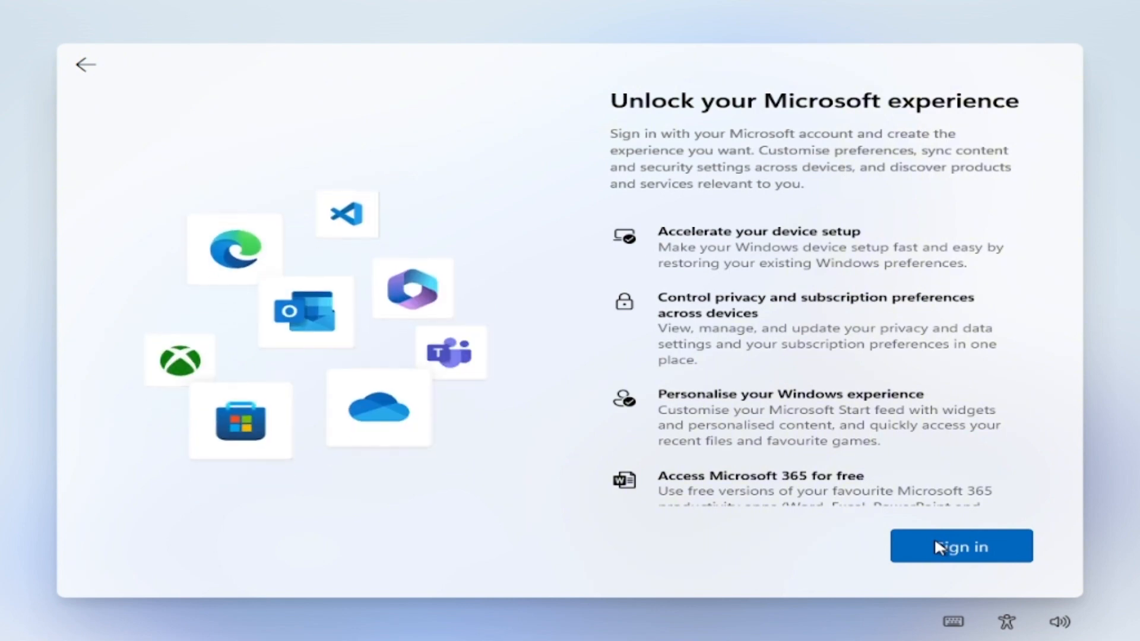
scroll(939, 549, "down", 2)
left_click(946, 553)
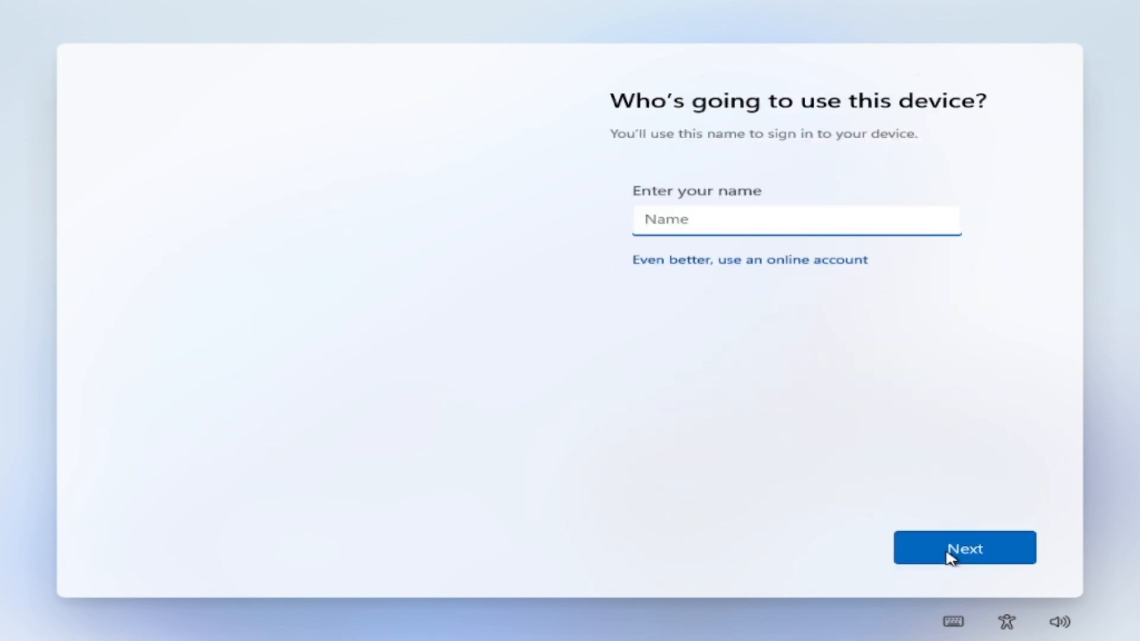
Set the local account's name to USER and continue to the password page
left_click(949, 552)
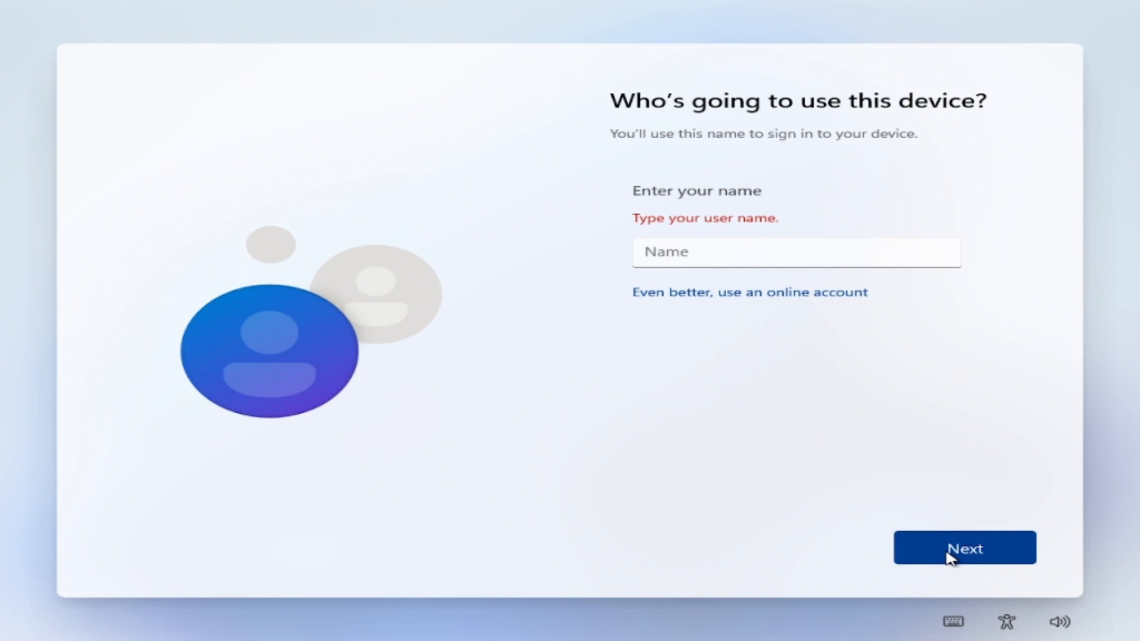
left_click(705, 248)
type("USER")
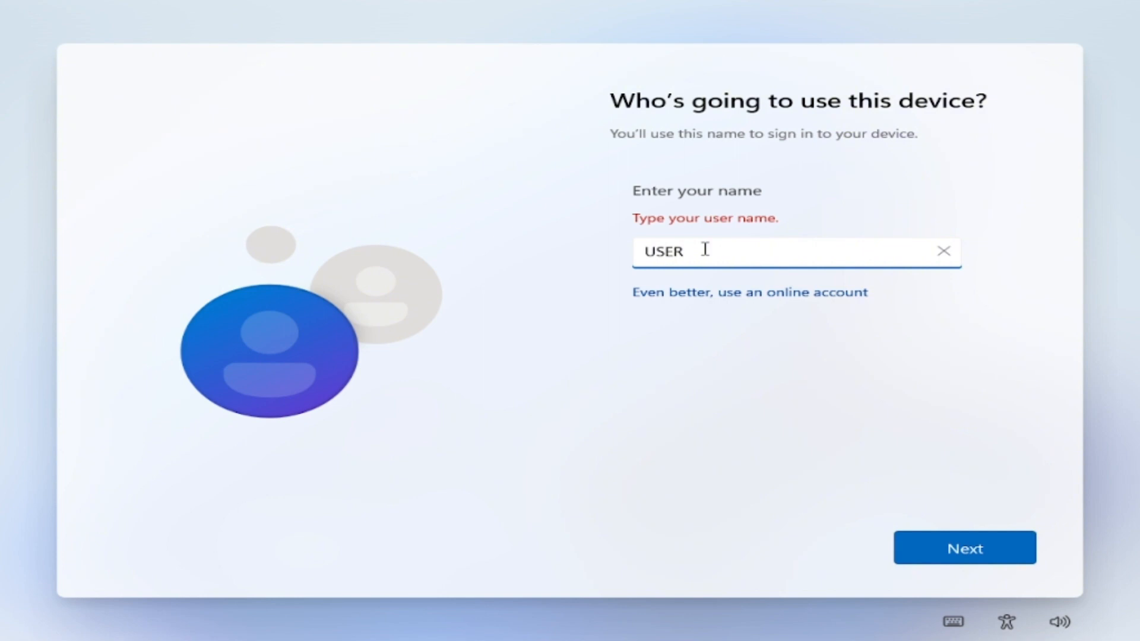
left_click(1011, 554)
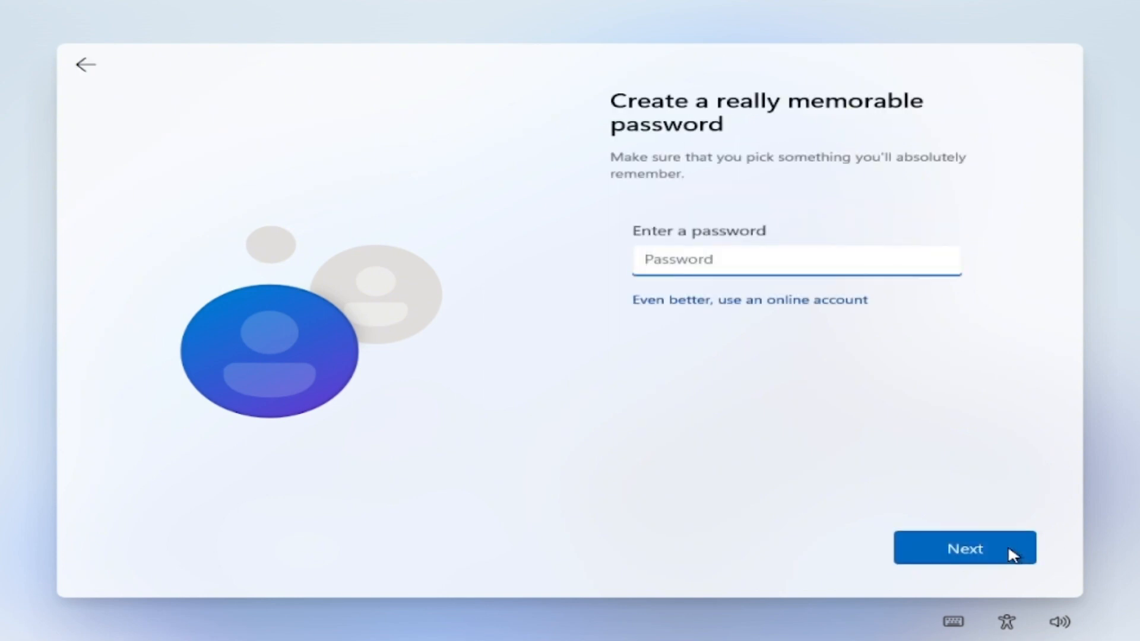
Enter the account password, confirm it and continue to the security questions
type("1")
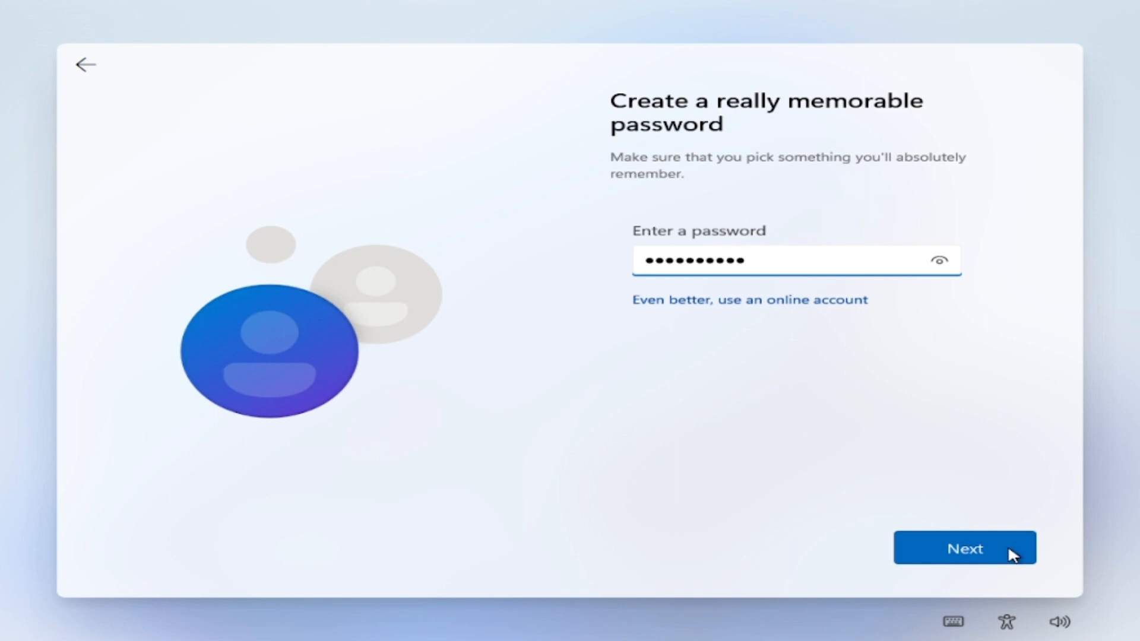
left_click(1013, 554)
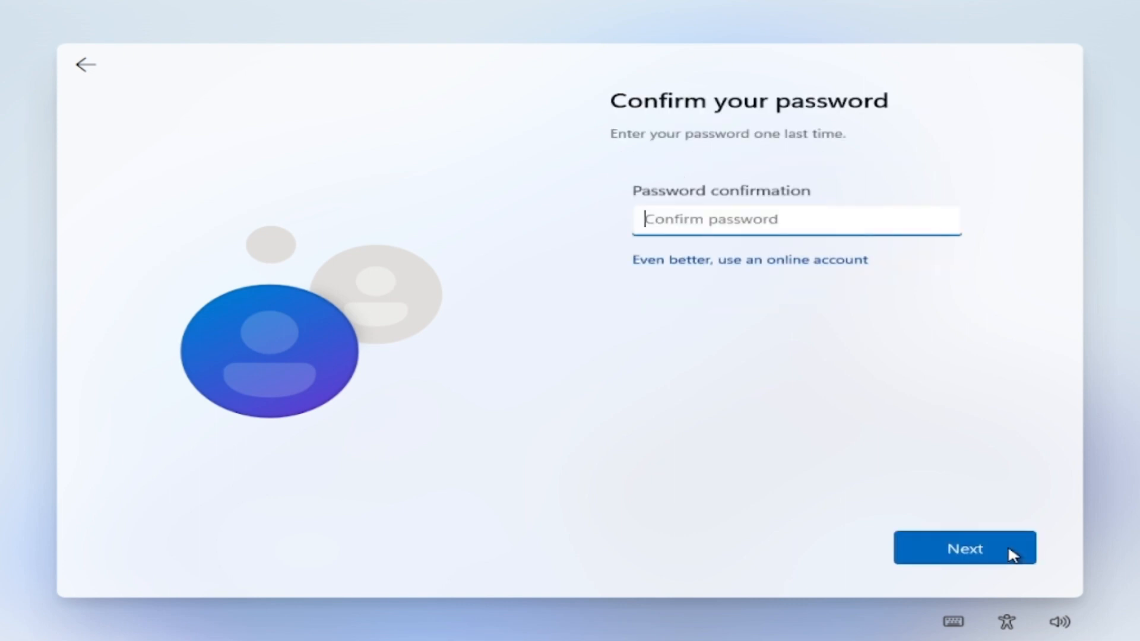
type("1")
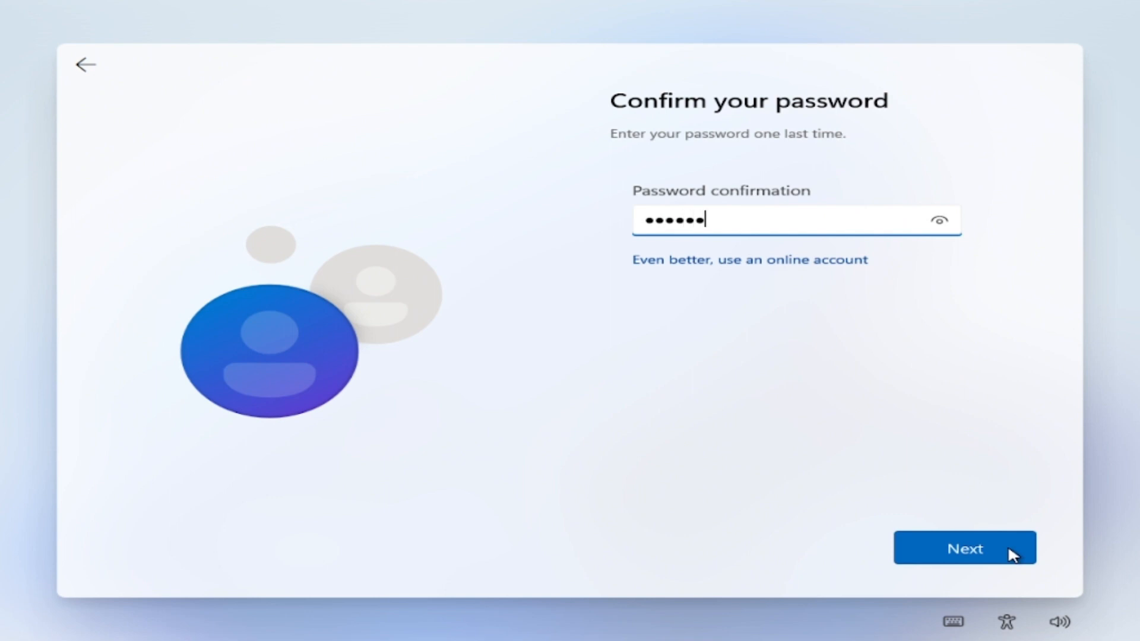
left_click(1013, 554)
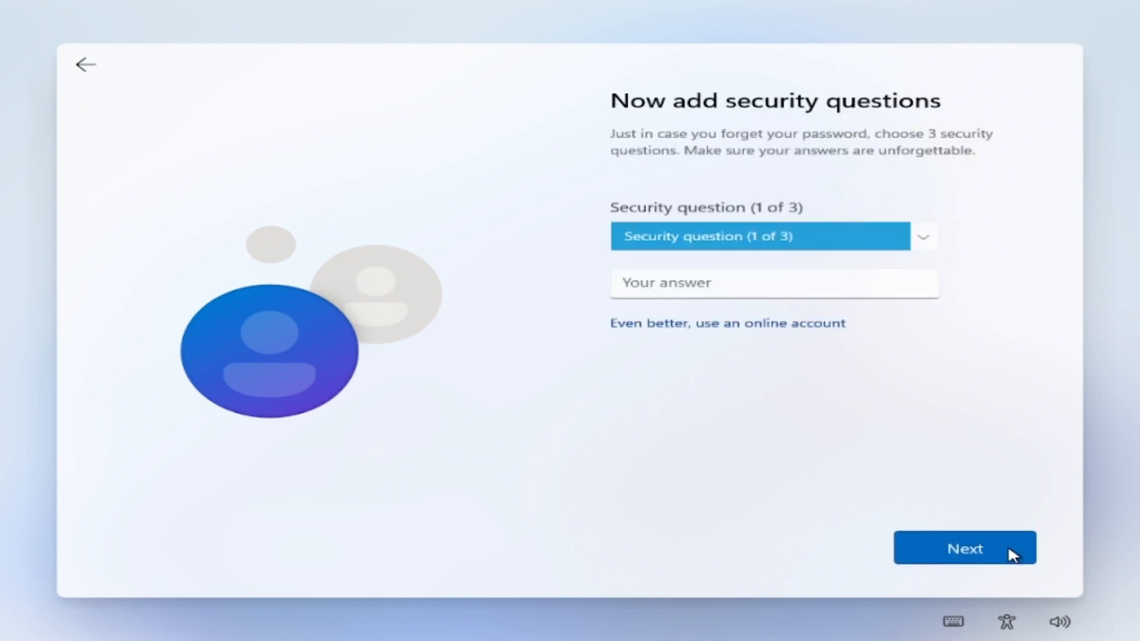
Choose "What was your first pet's name?" as the first security question and submit it with the security answer
left_click(824, 290)
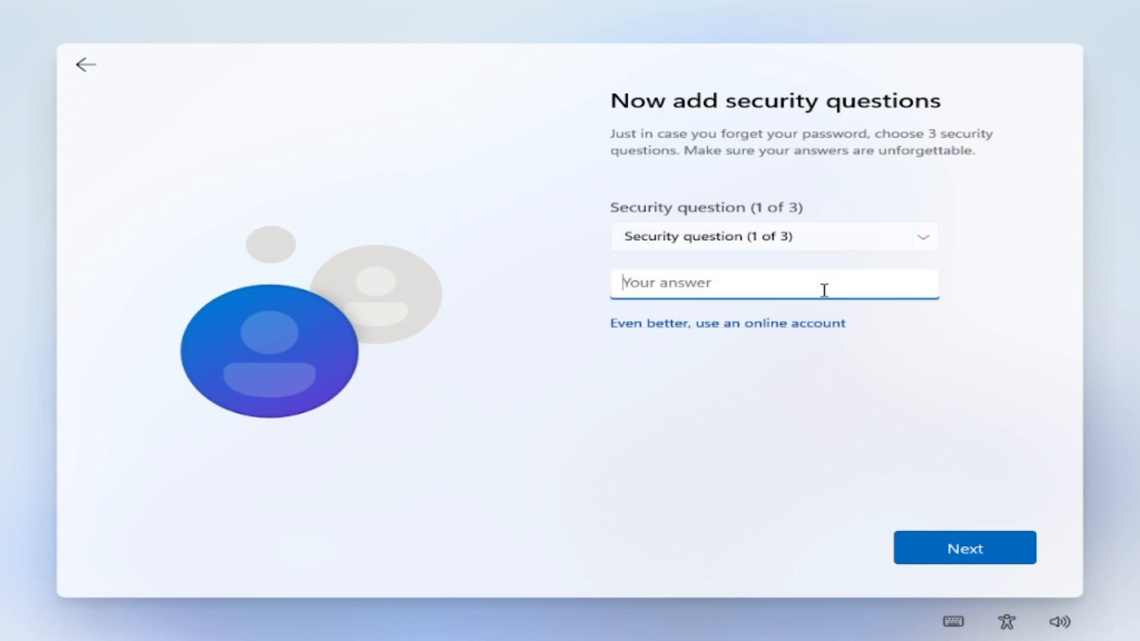
type("one")
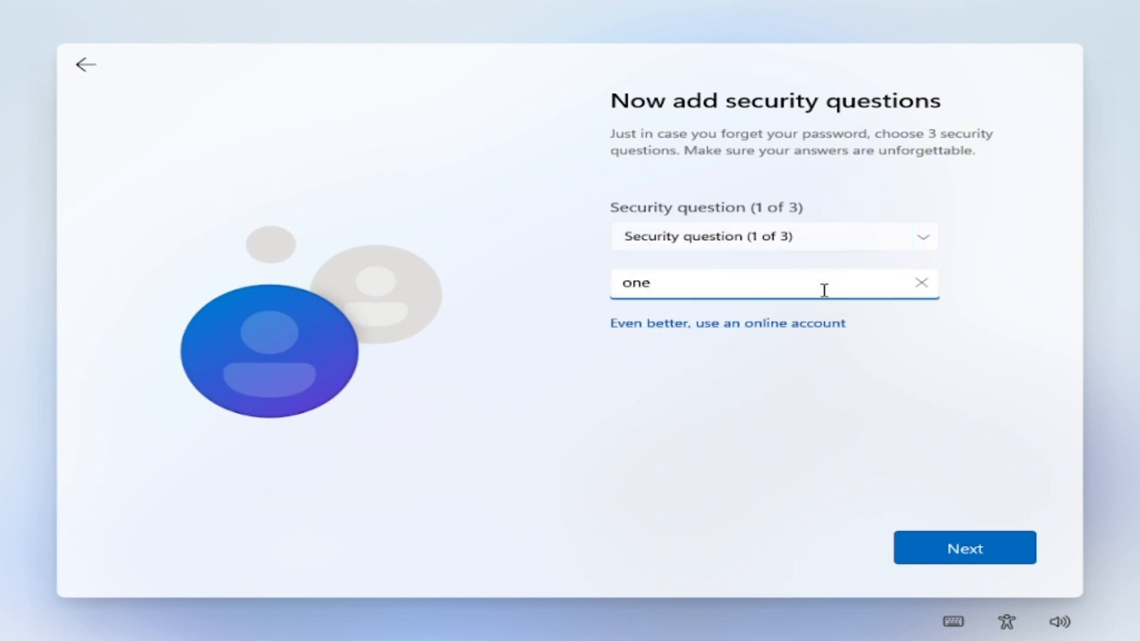
left_click(839, 236)
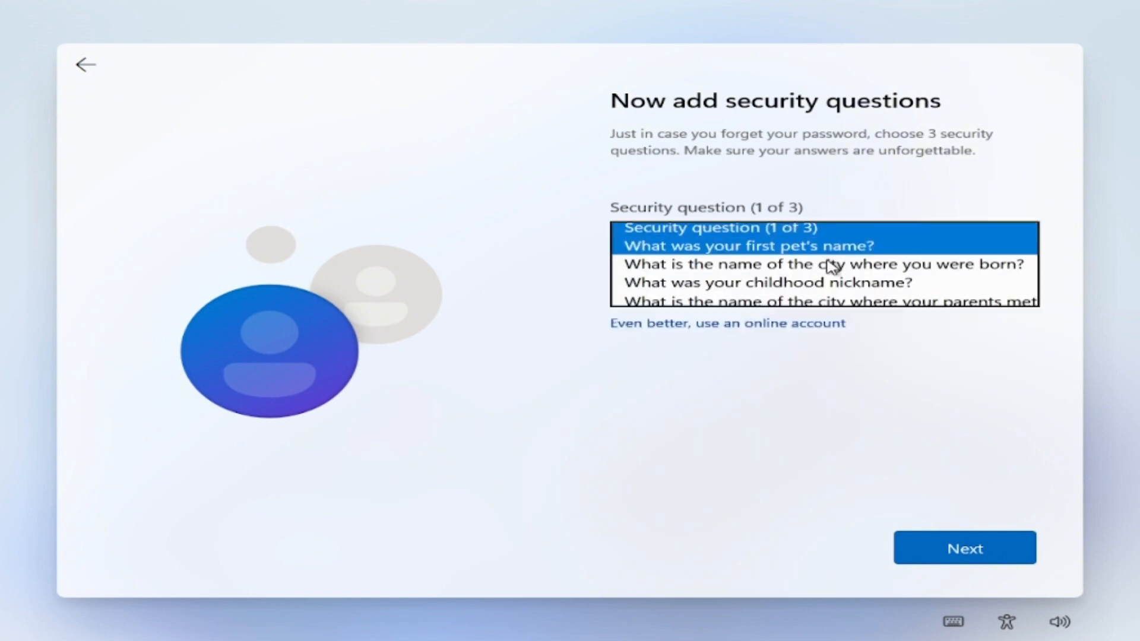
left_click(830, 248)
left_click(949, 548)
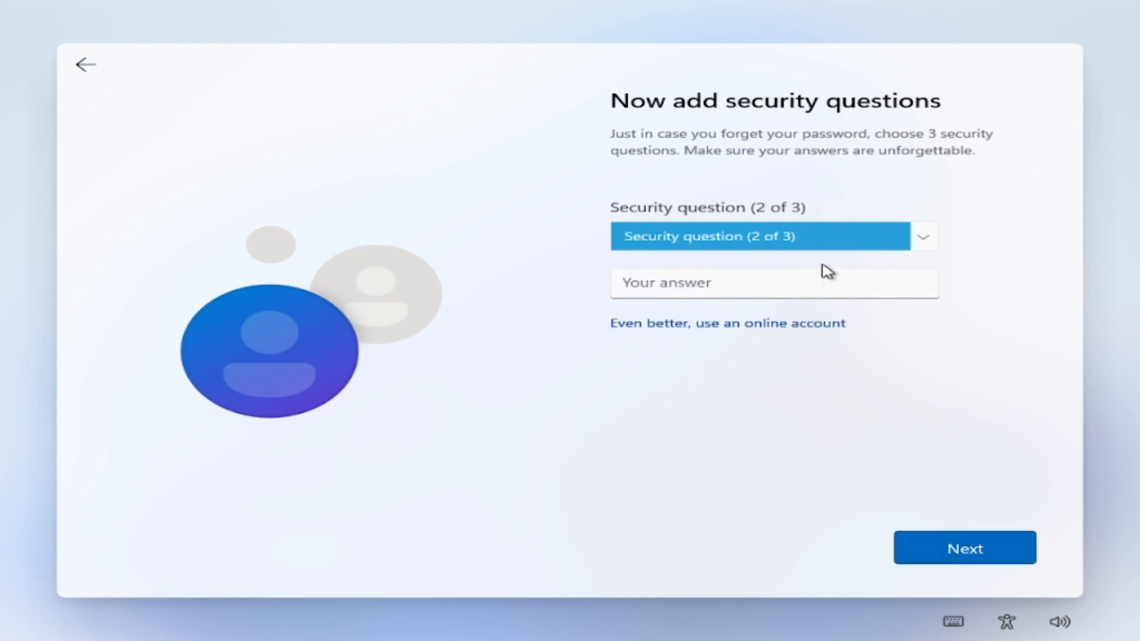
Choose "What was your childhood nickname?" as the second security question, fill in the security answer and submit it
left_click(836, 250)
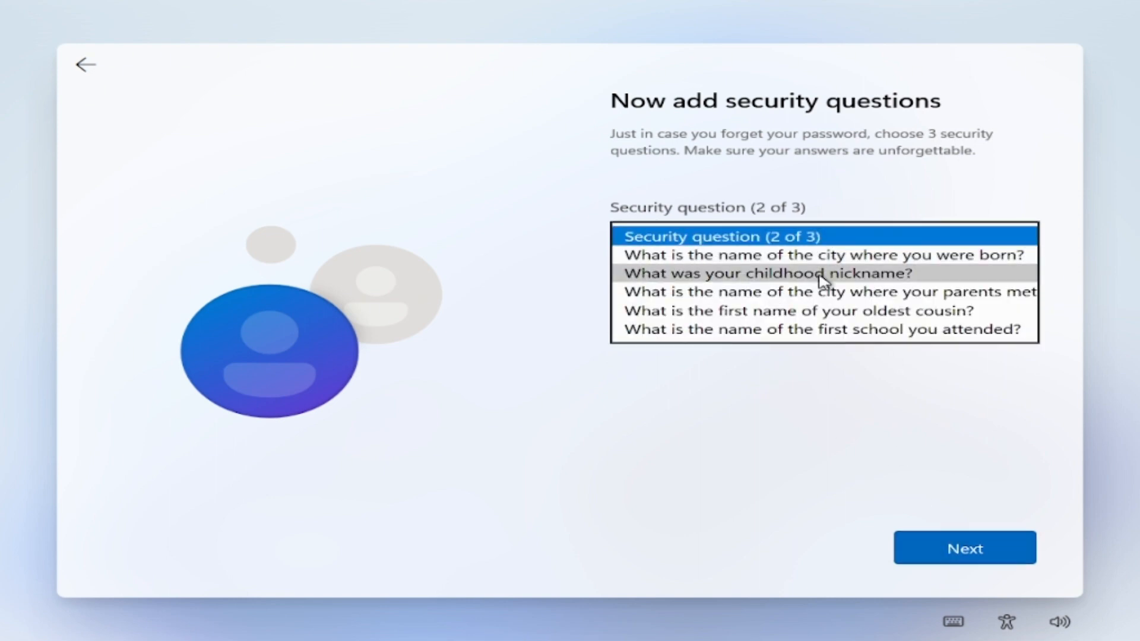
left_click(823, 277)
left_click(799, 291)
type("one")
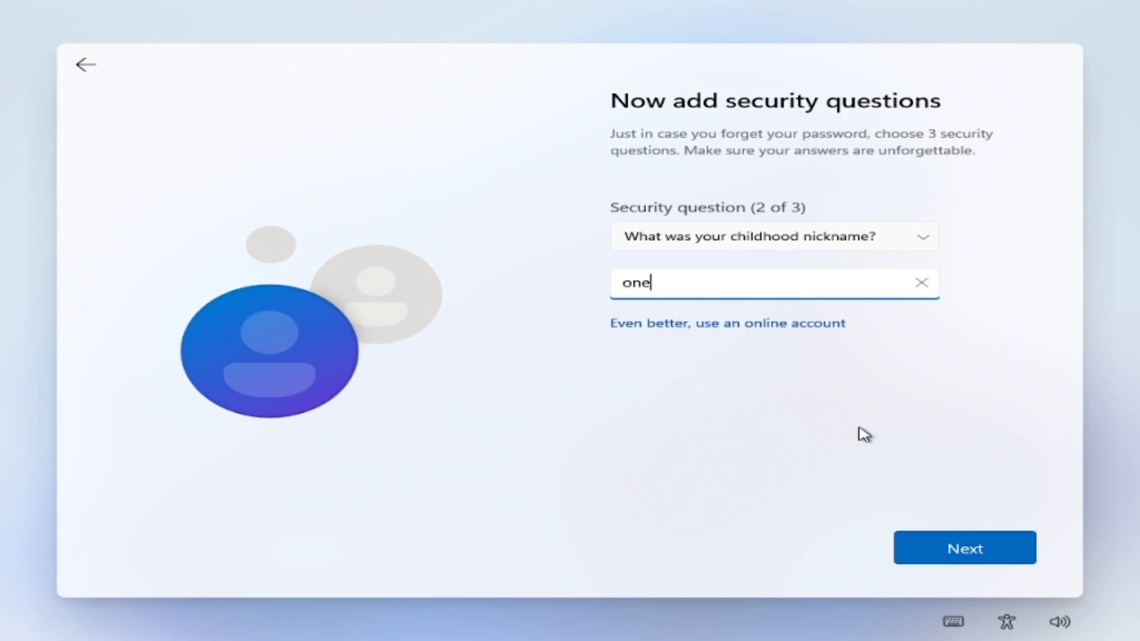
left_click(954, 554)
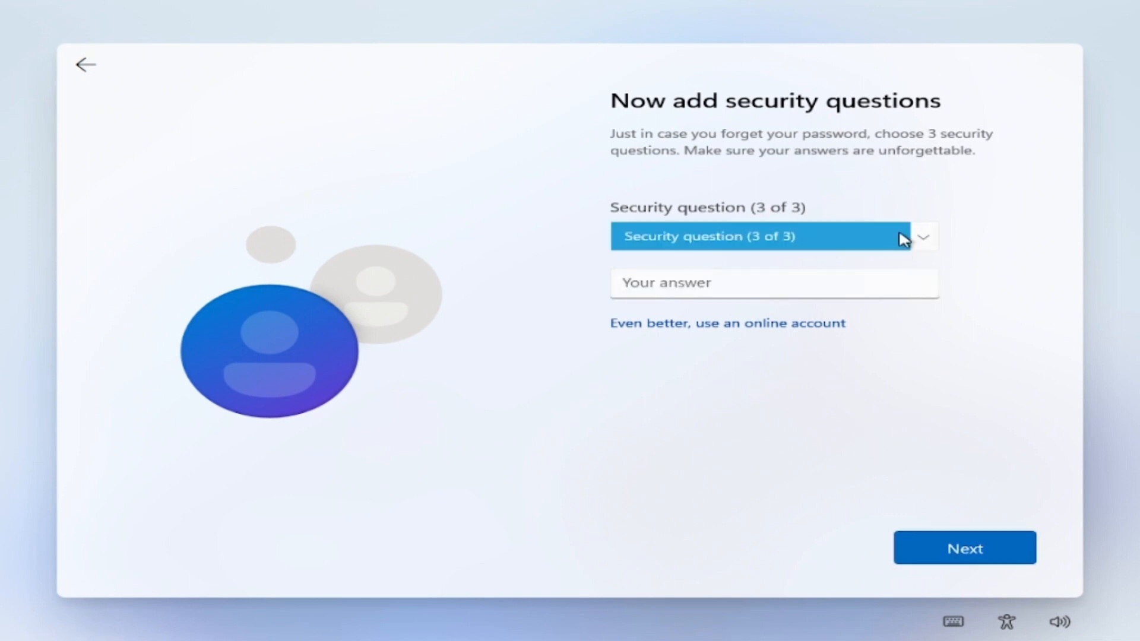
Choose "What is the first name of your oldest cousin?" as the third security question, fill in the security answer and submit it
left_click(925, 240)
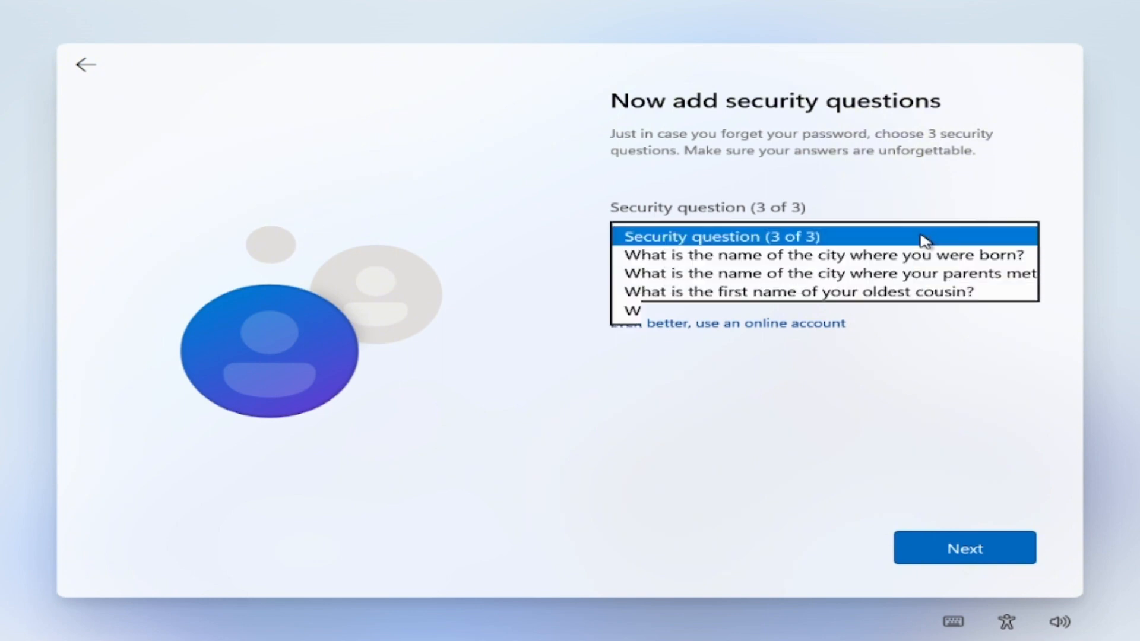
left_click(855, 293)
left_click(824, 291)
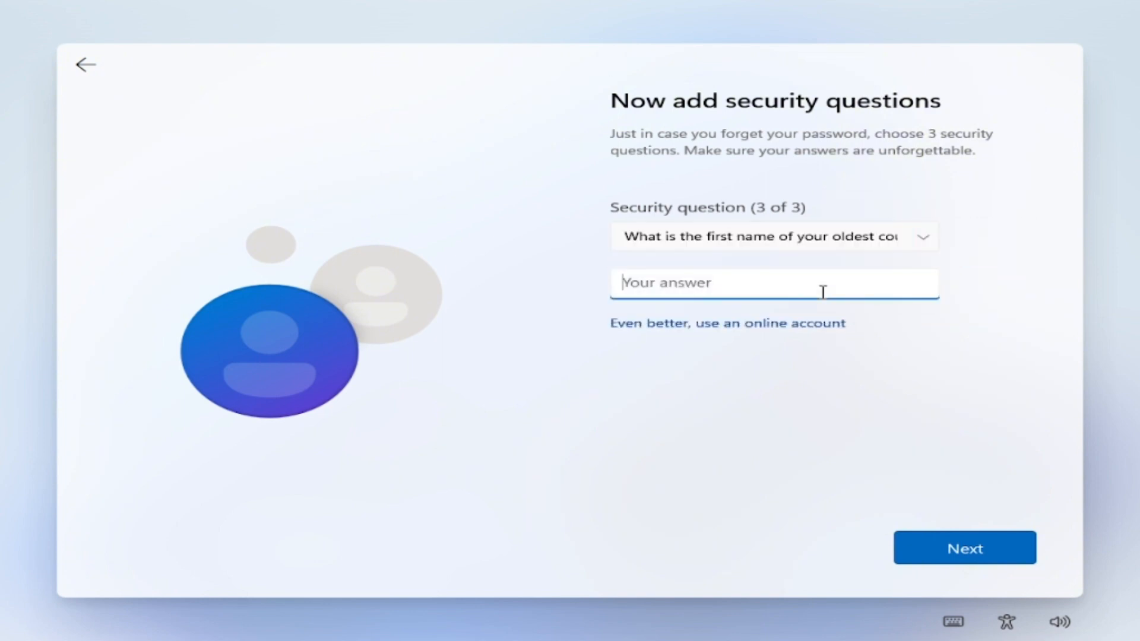
type("one")
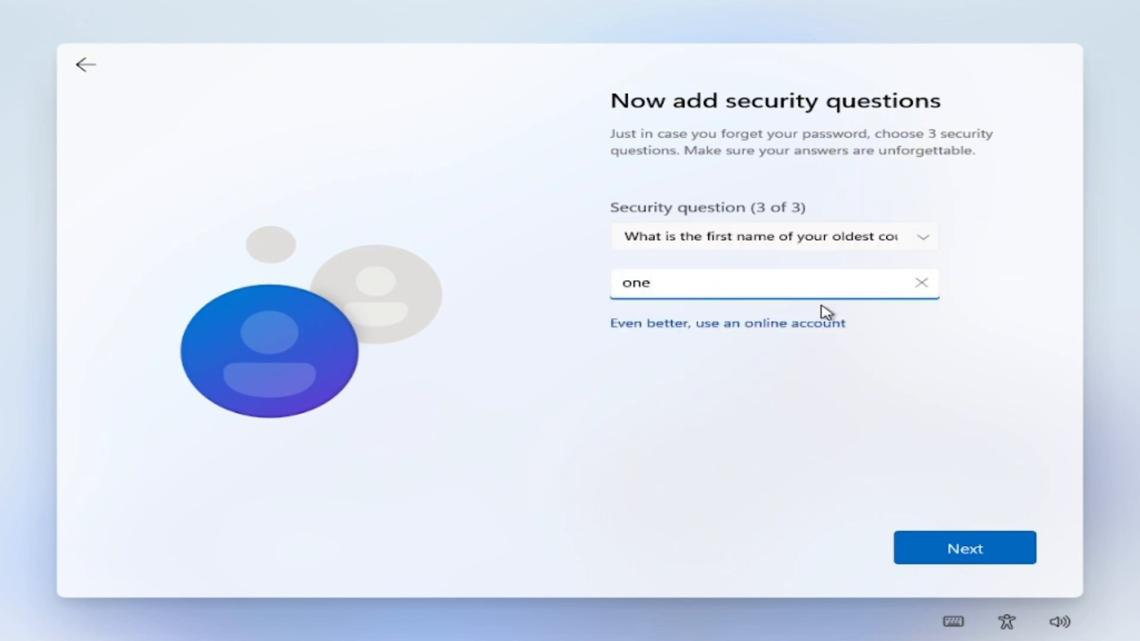
left_click(966, 541)
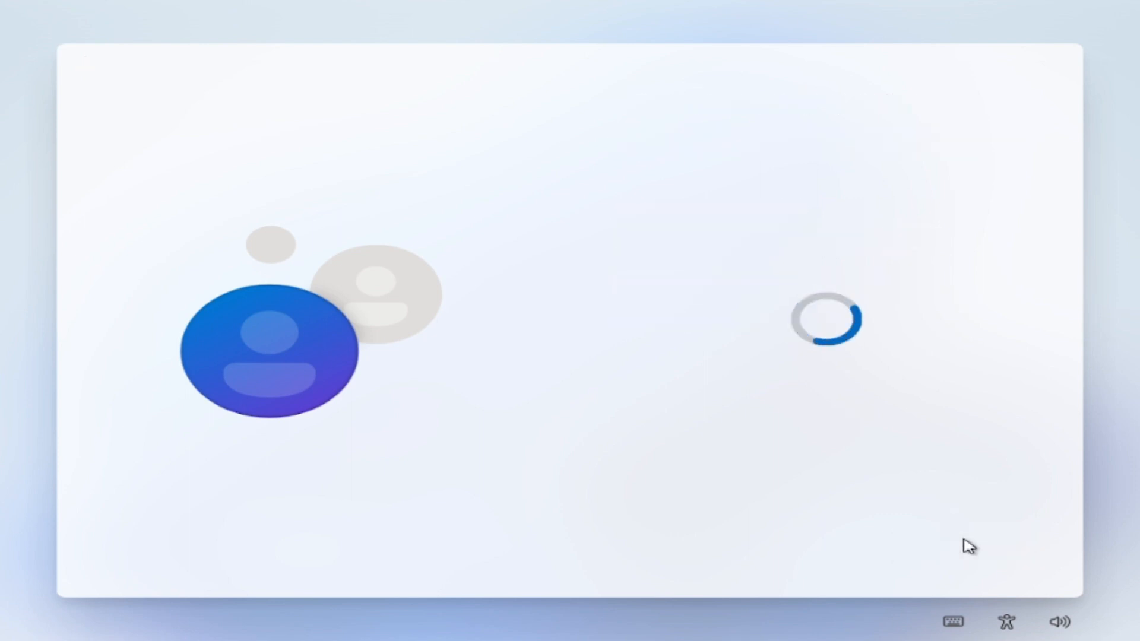
Turn off location, Find my device, optional diagnostic data, language-recognition improvement, tailored experiences and advertising ID, and save the privacy settings
left_click(659, 315)
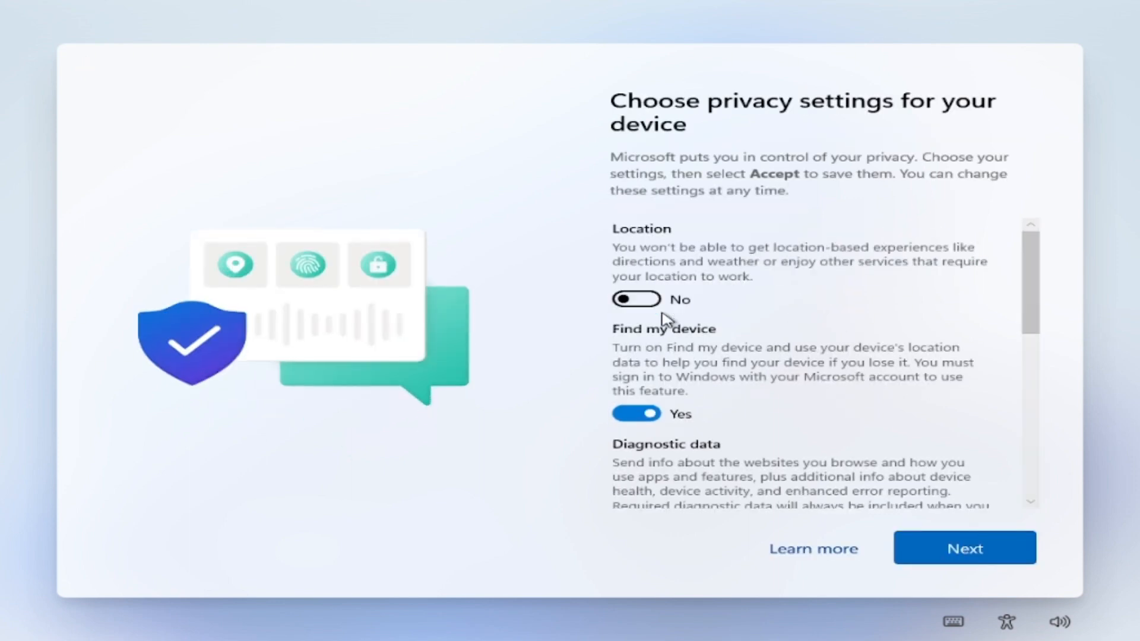
left_click(653, 414)
scroll(654, 414, "down", 2)
left_click(645, 390)
scroll(646, 393, "down", 1)
left_click(646, 393)
scroll(647, 395, "down", 2)
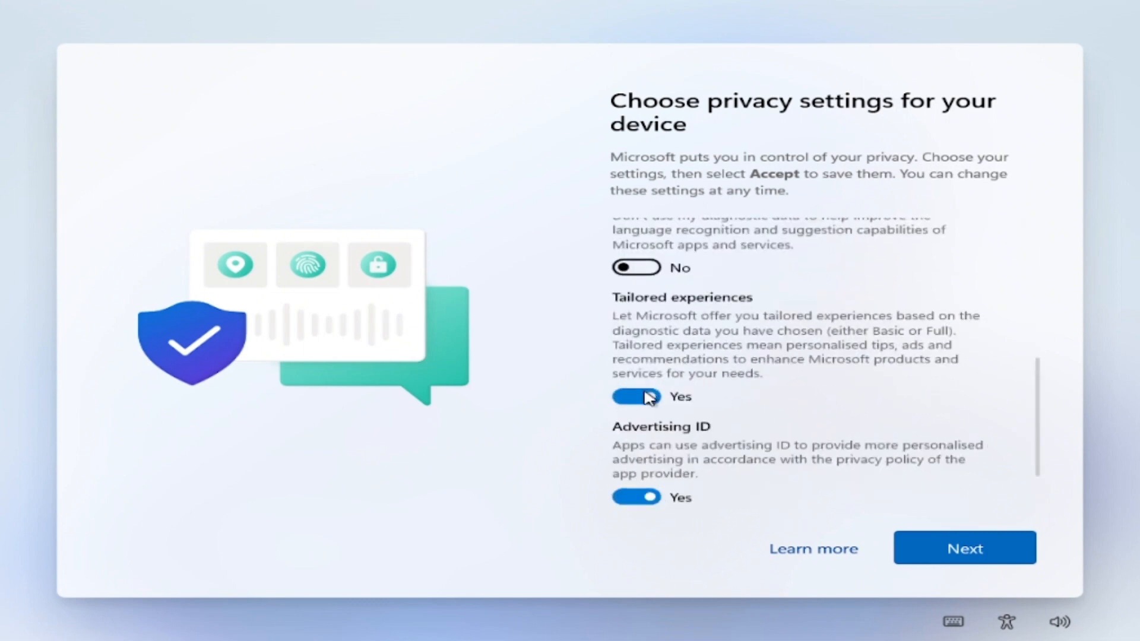
left_click(648, 396)
scroll(648, 395, "down", 2)
left_click(647, 394)
left_click(961, 539)
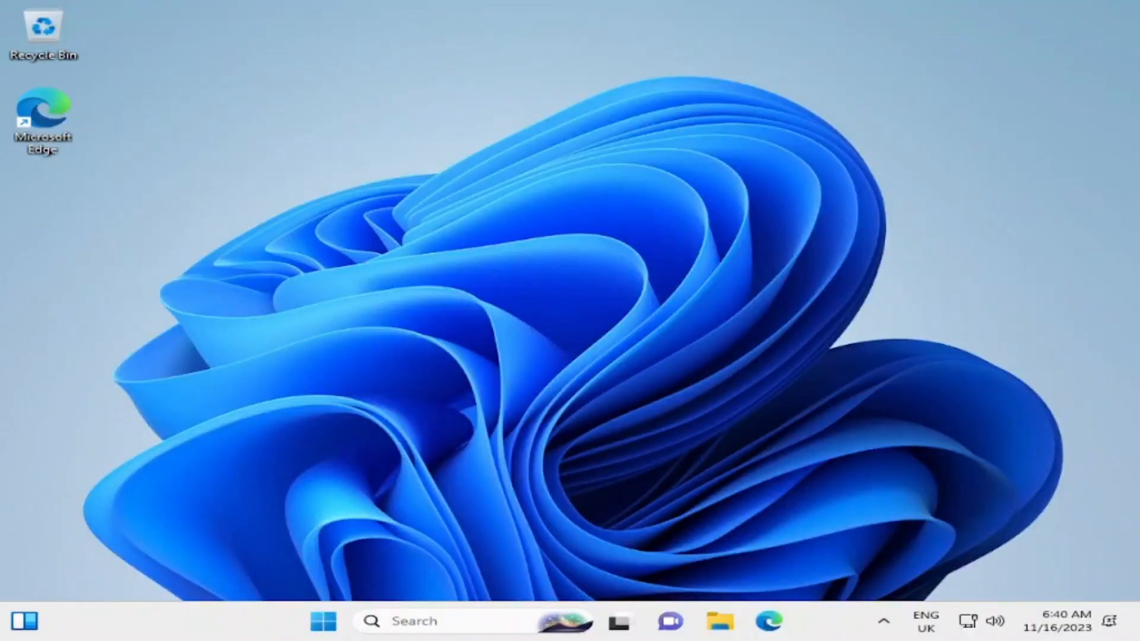
Open the Start menu to look over the pinned apps, and close it again
key("super")
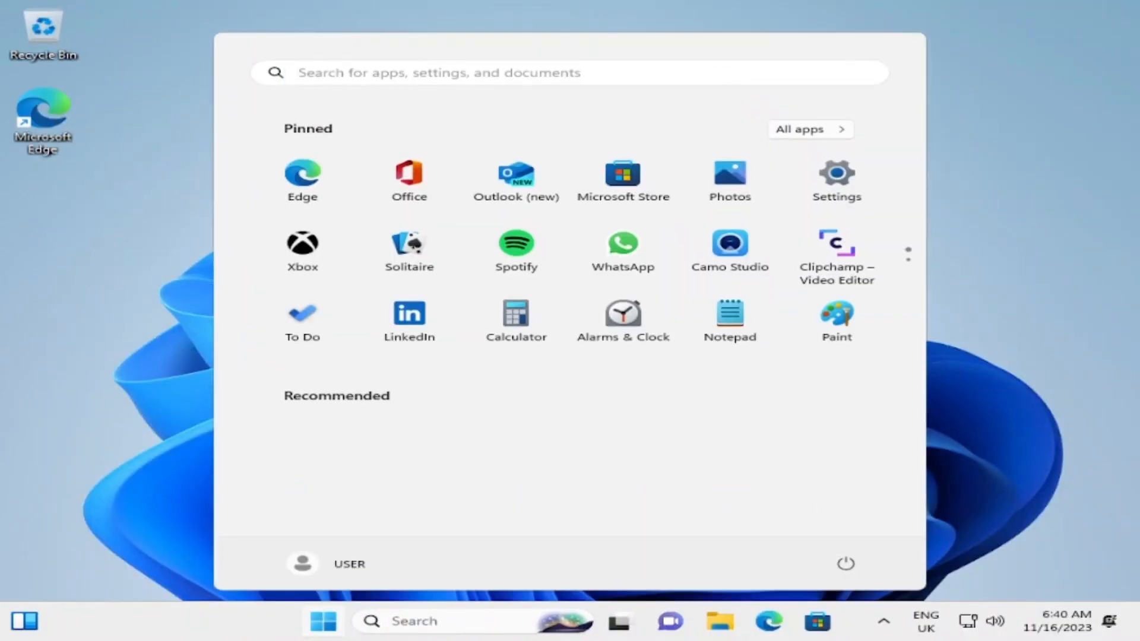
key("super")
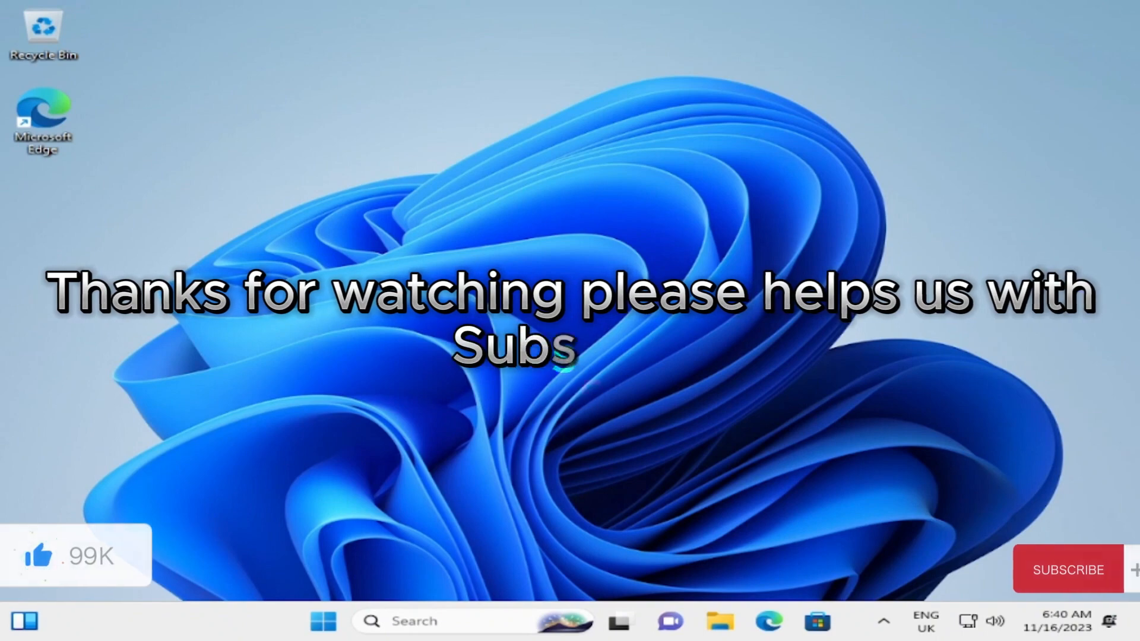
mouse_move(582, 7)
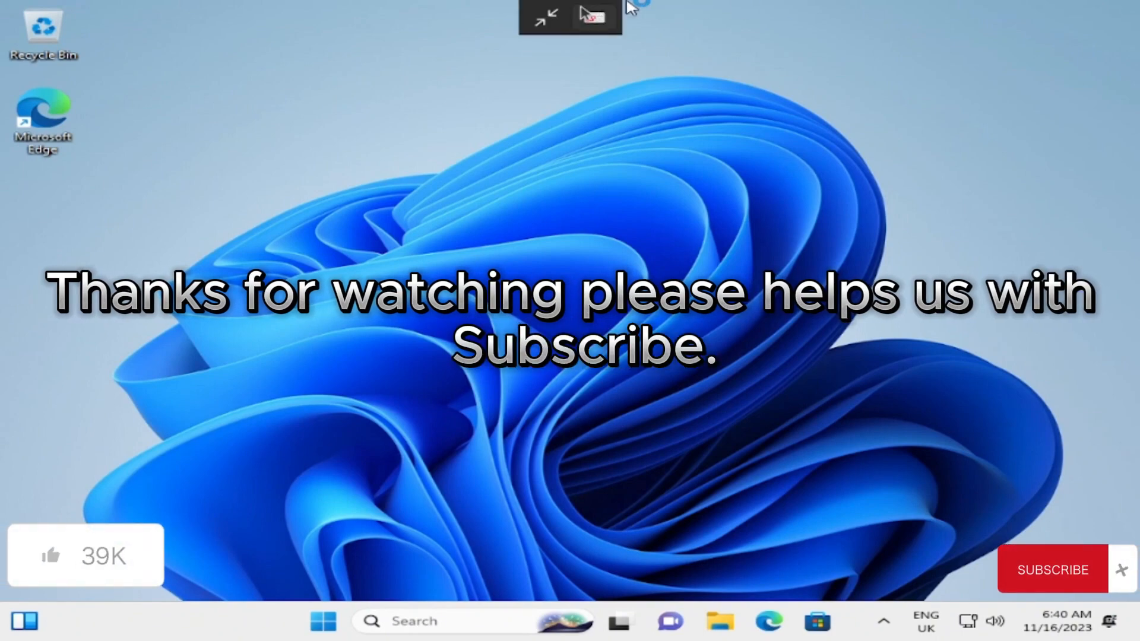